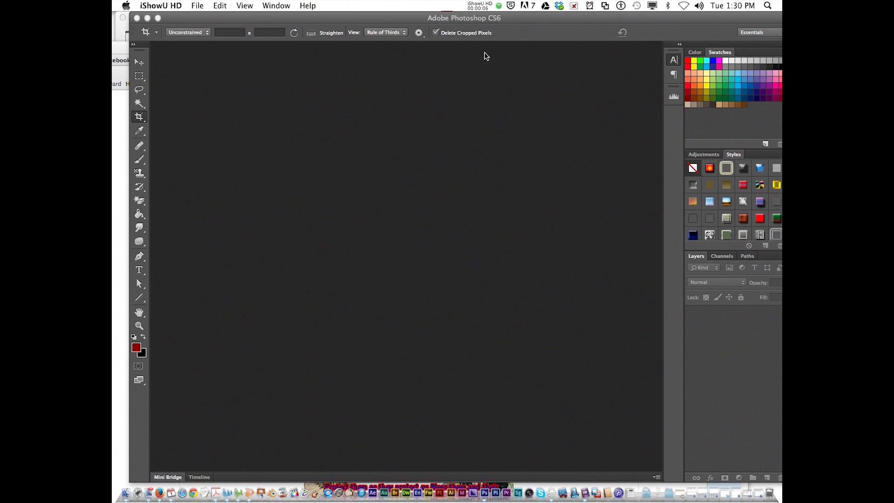
- Activate the empty Photoshop CS6 workspace and maximize its window to fill the screen
click(368, 19)
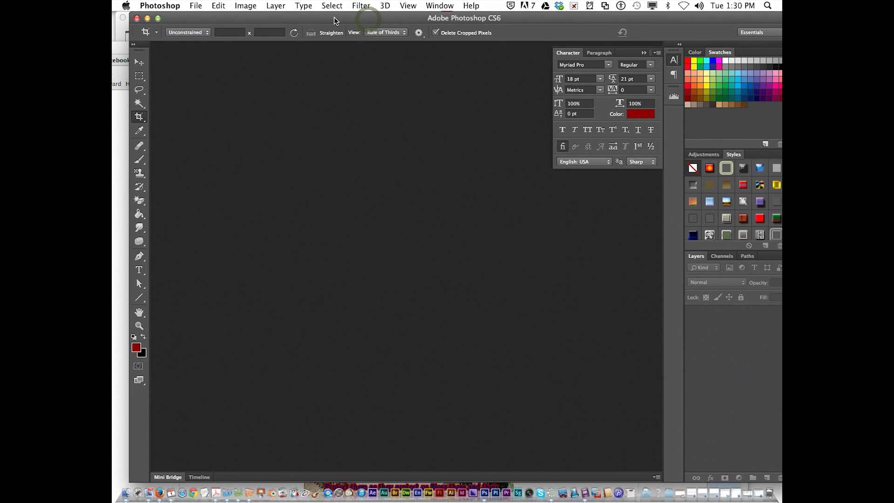
double_click(331, 19)
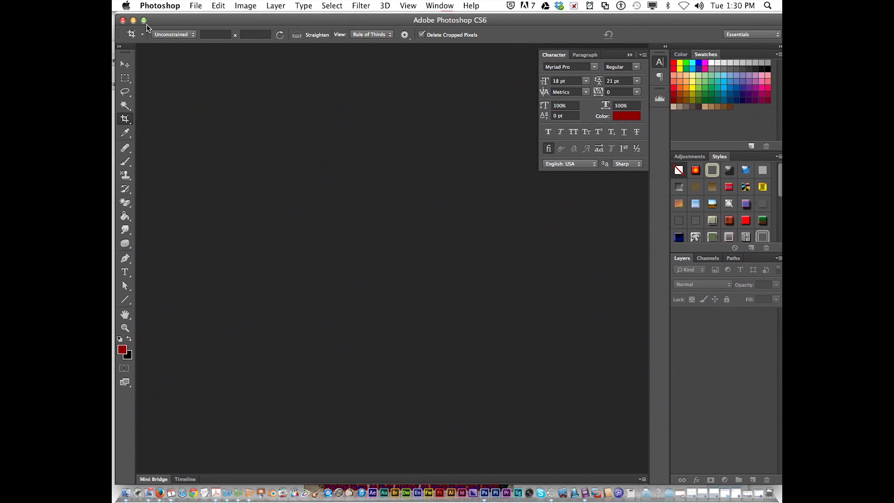
- Scroll through the Photo Collage assignment page in Firefox to read its requirements
click(157, 484)
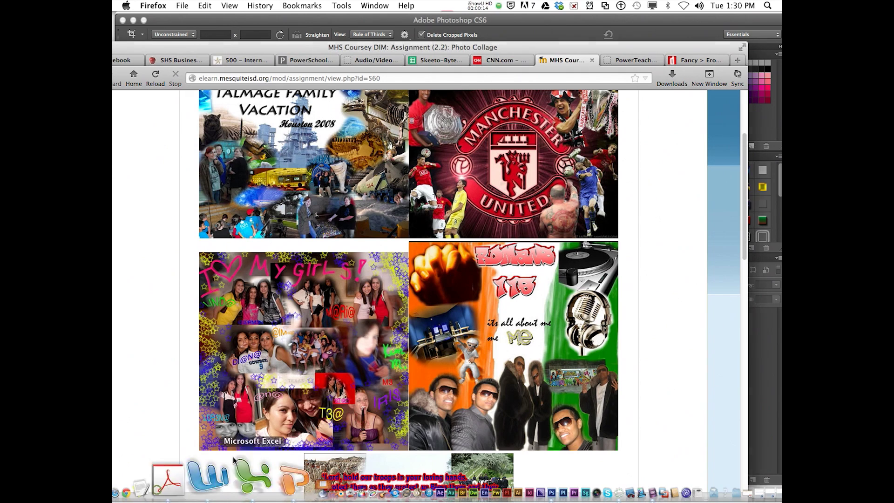
scroll(378, 312, up, 5)
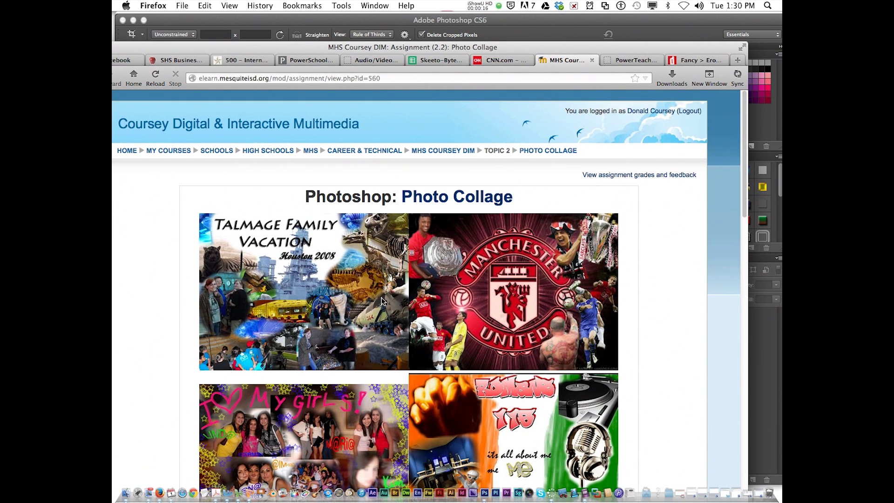
scroll(423, 266, down, 2)
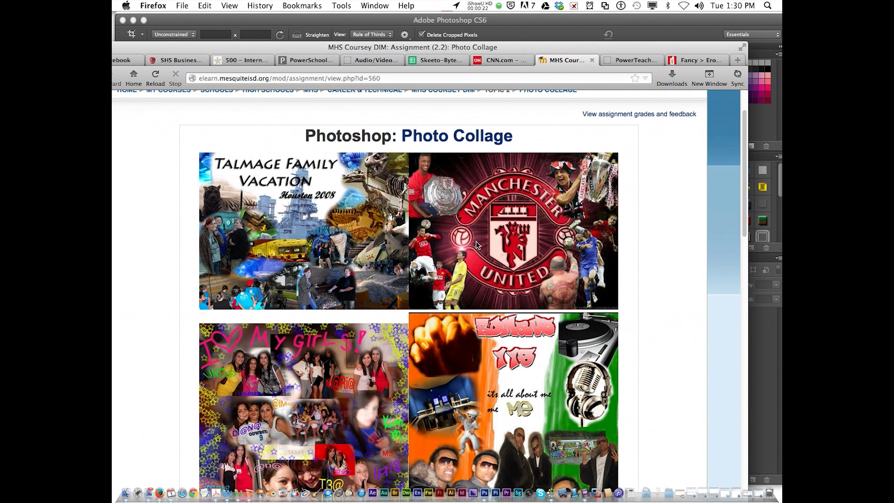
scroll(481, 248, down, 2)
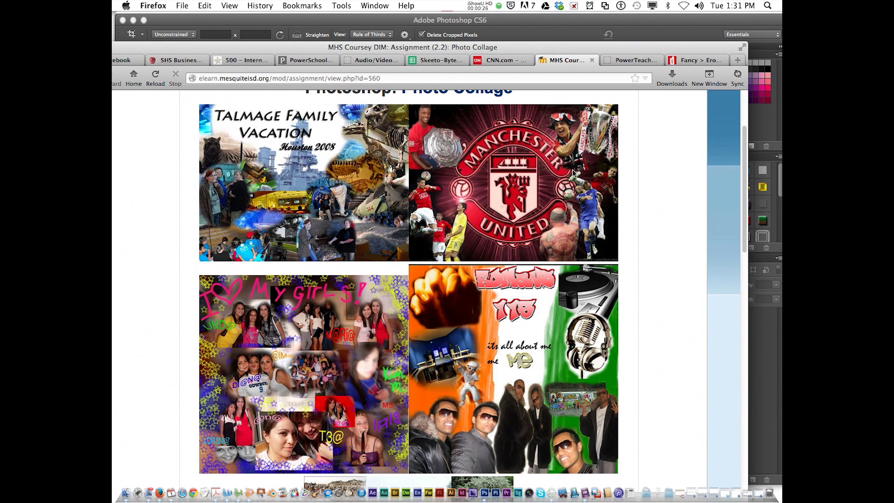
scroll(393, 295, down, 3)
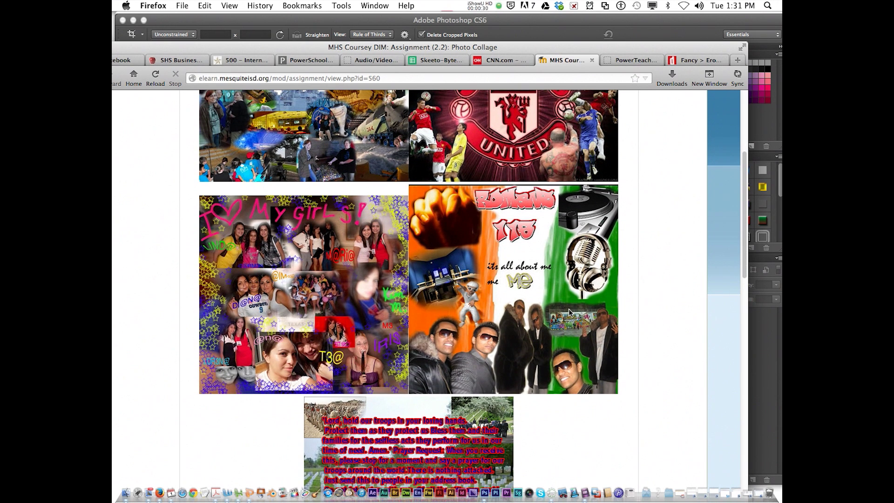
scroll(569, 309, down, 10)
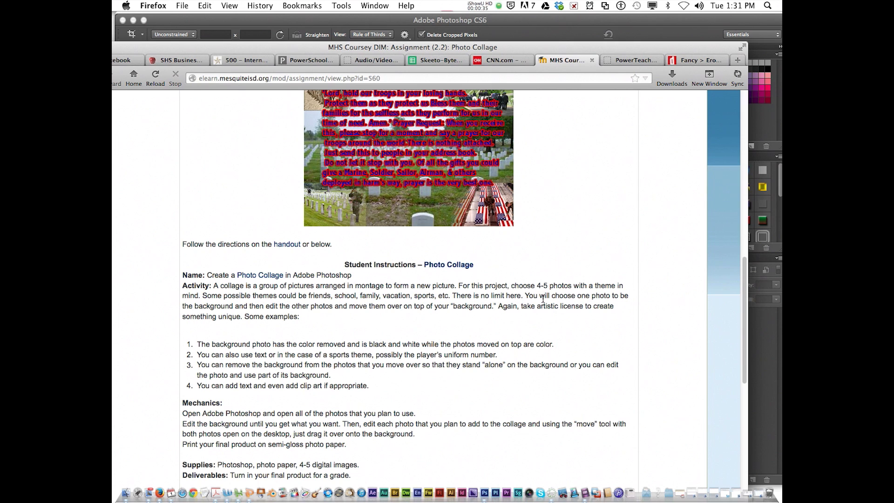
scroll(543, 299, down, 1)
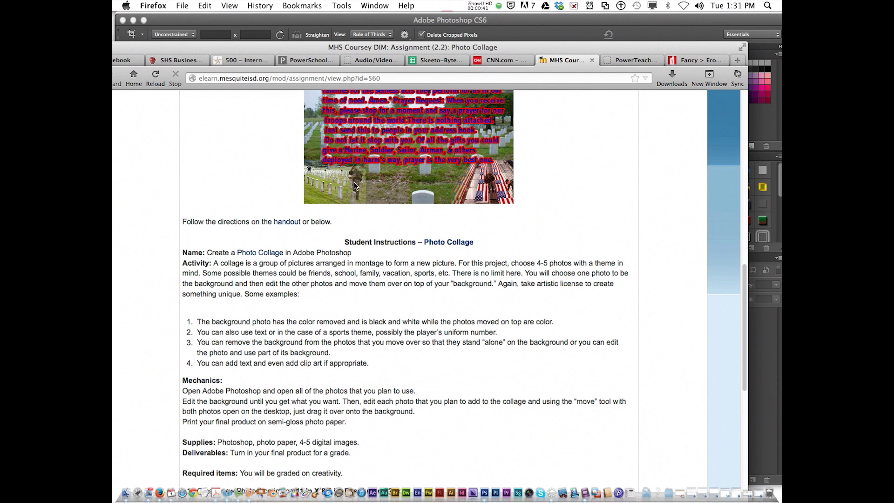
- Highlight the 11 in X 8.5 in, 72px image requirement, then bring up the Predator-collage folder
scroll(320, 334, down, 5)
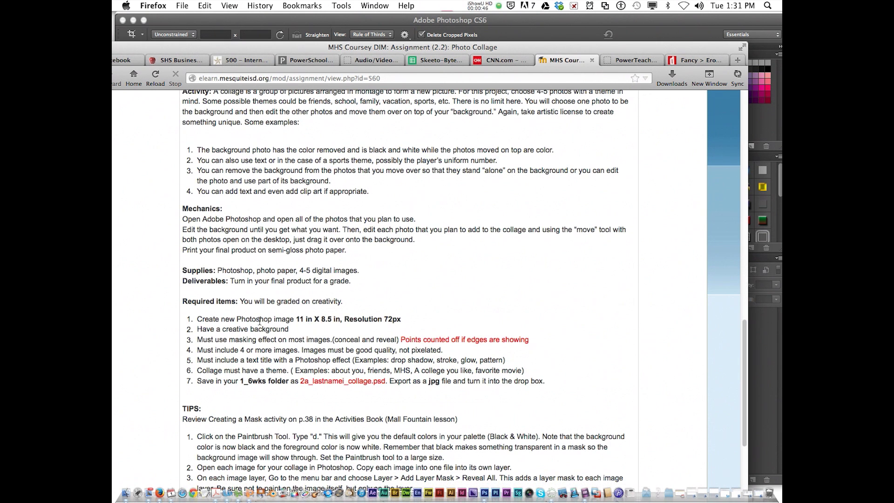
drag(199, 320, 394, 321)
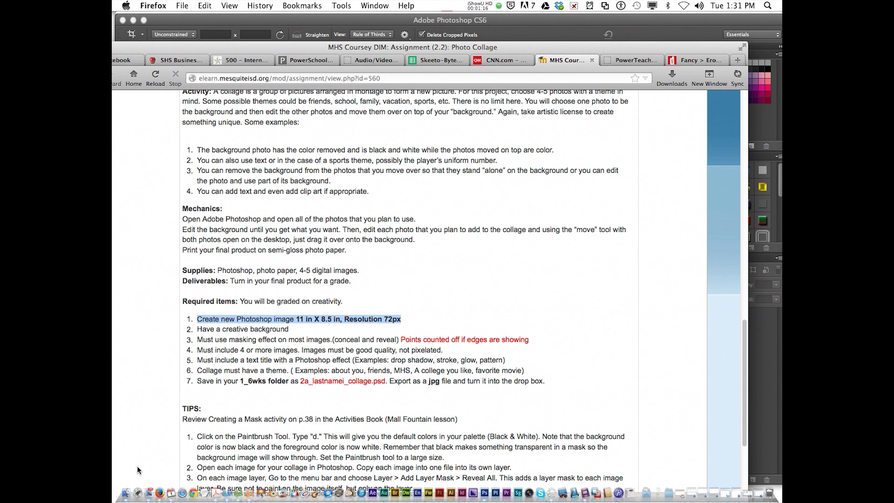
click(126, 492)
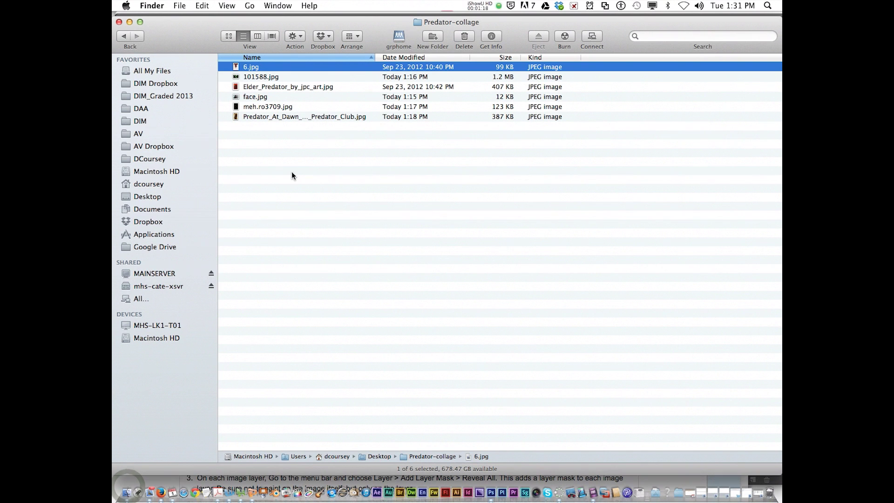
click(257, 78)
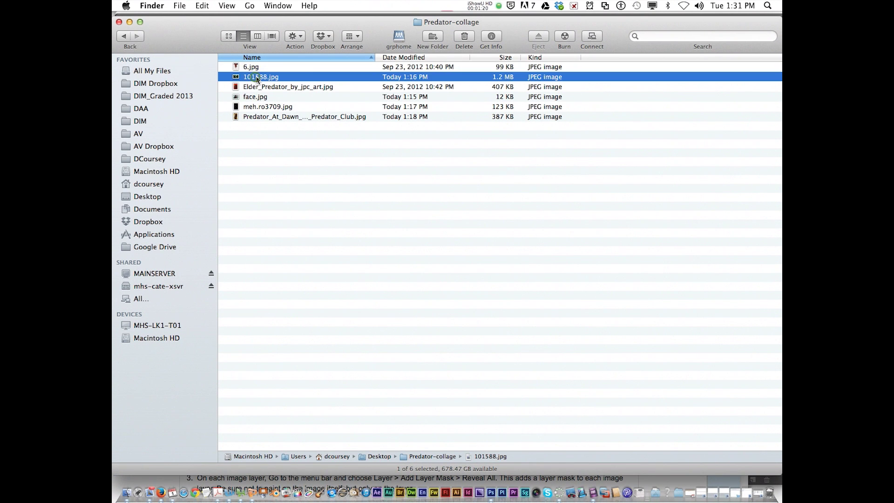
key(space)
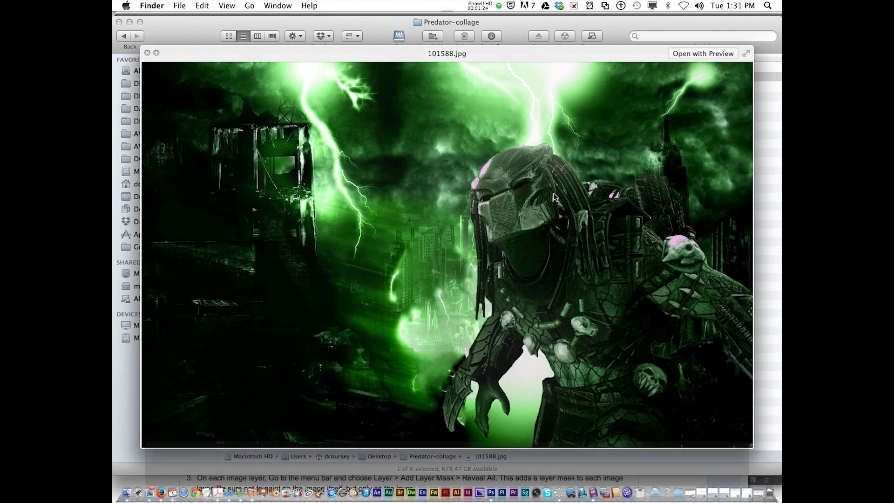
key(space)
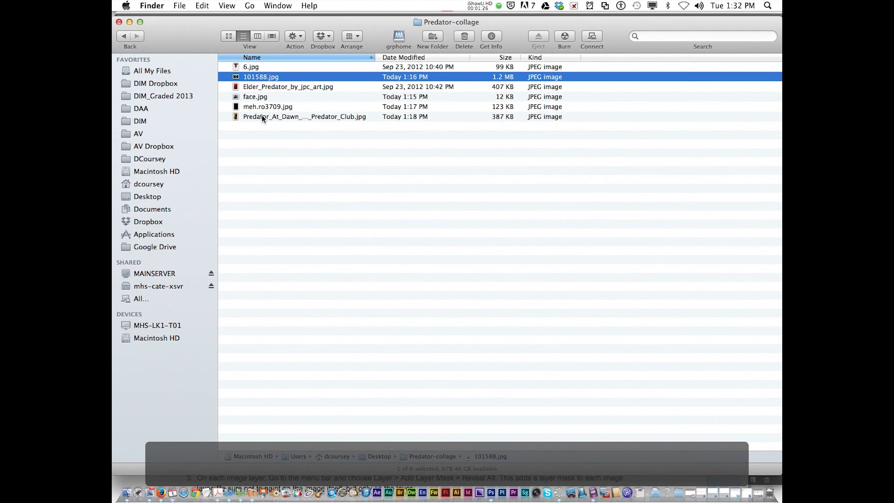
click(262, 117)
key(space)
key(Up)
key(Up)
key(Up)
key(Down)
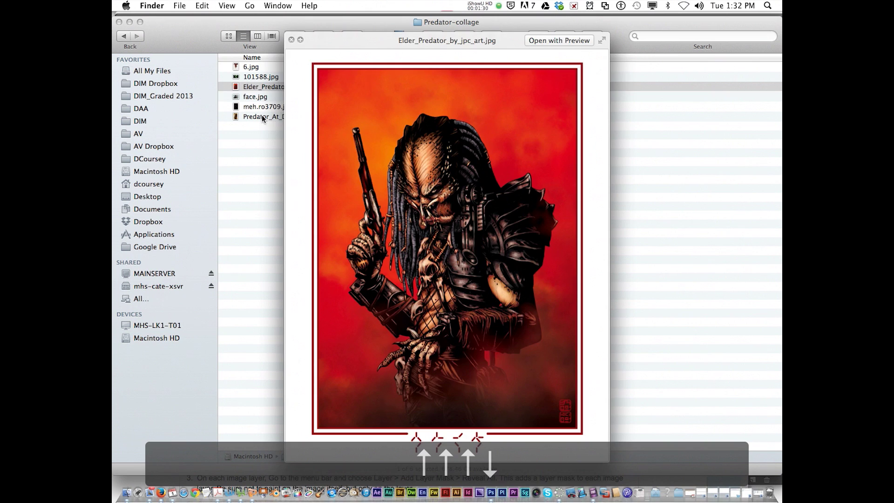
key(Down)
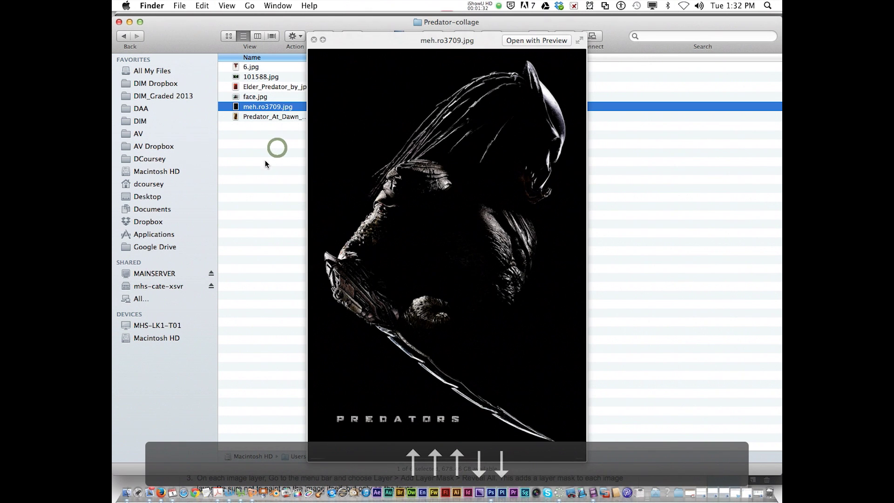
key(space)
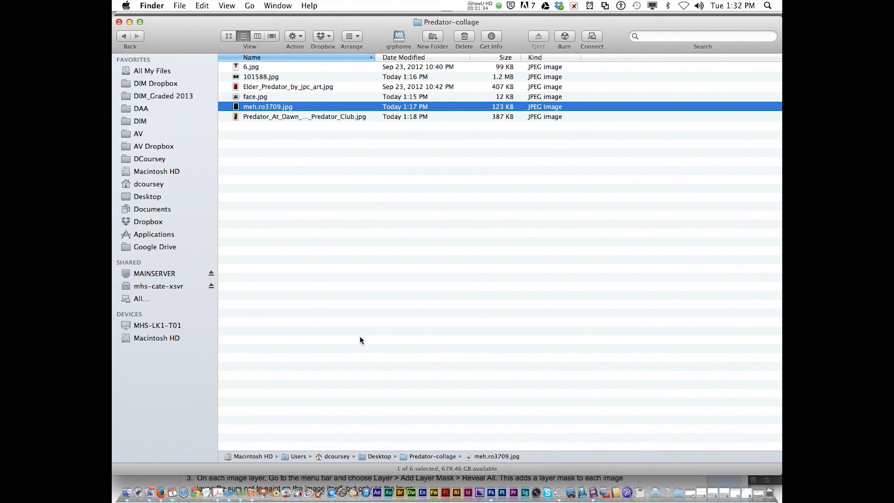
- Start a new document from the U.S. Paper preset sized 11 x 8.5 inches at 72 ppi
click(496, 493)
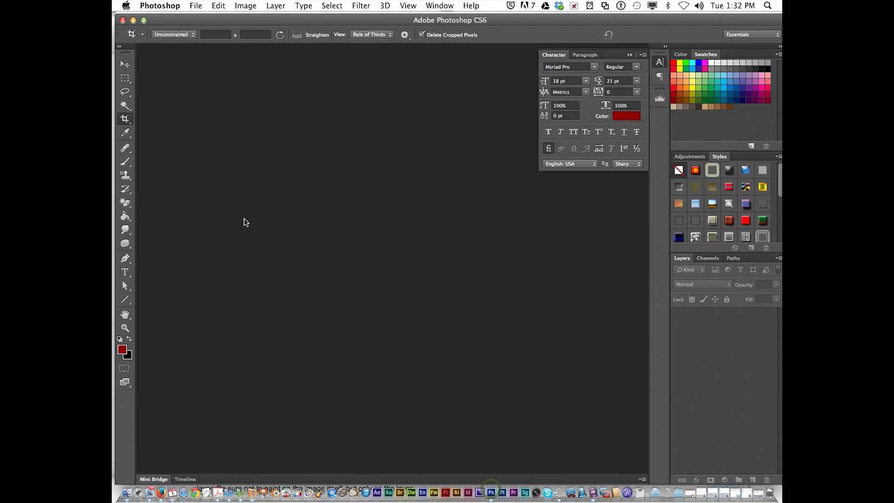
click(192, 7)
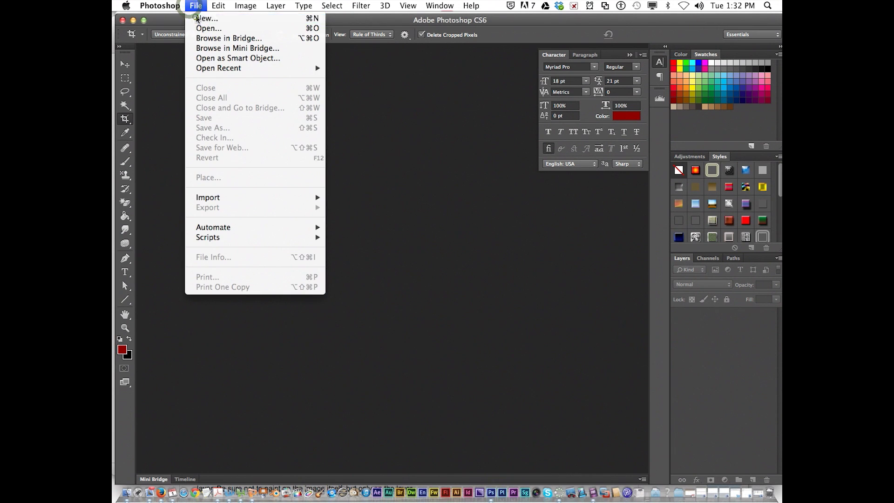
click(193, 8)
click(348, 150)
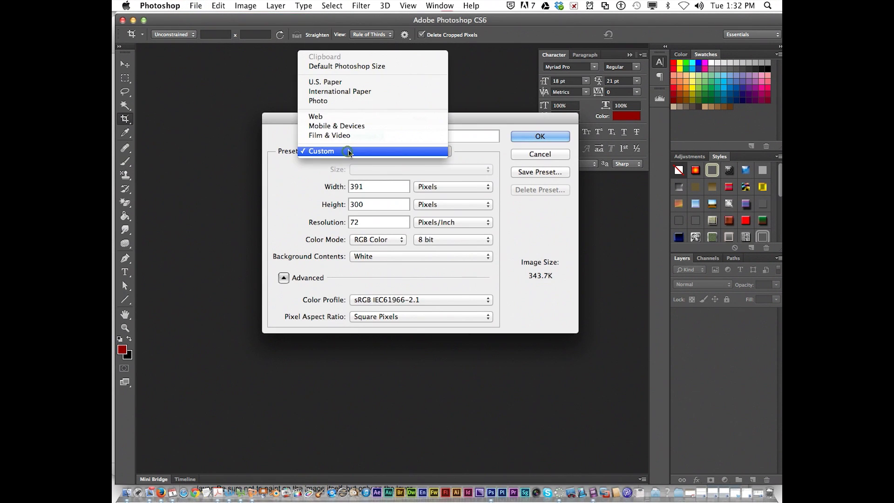
click(330, 82)
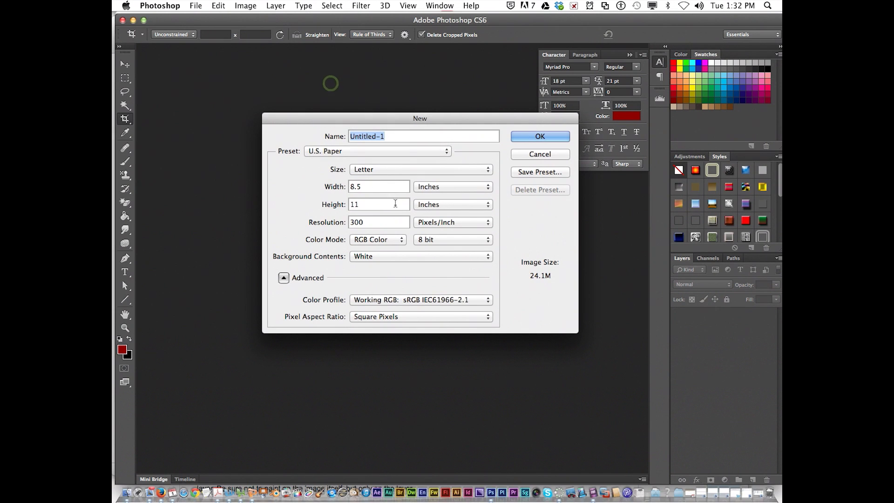
double_click(365, 187)
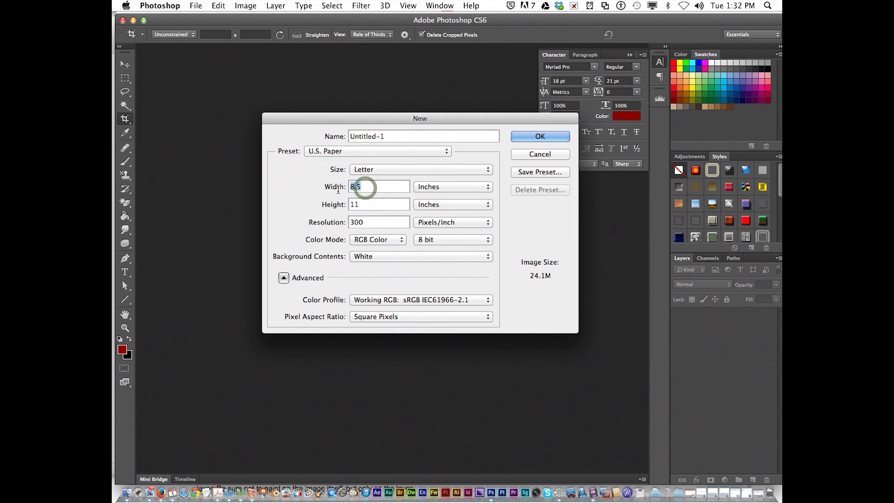
text(11)
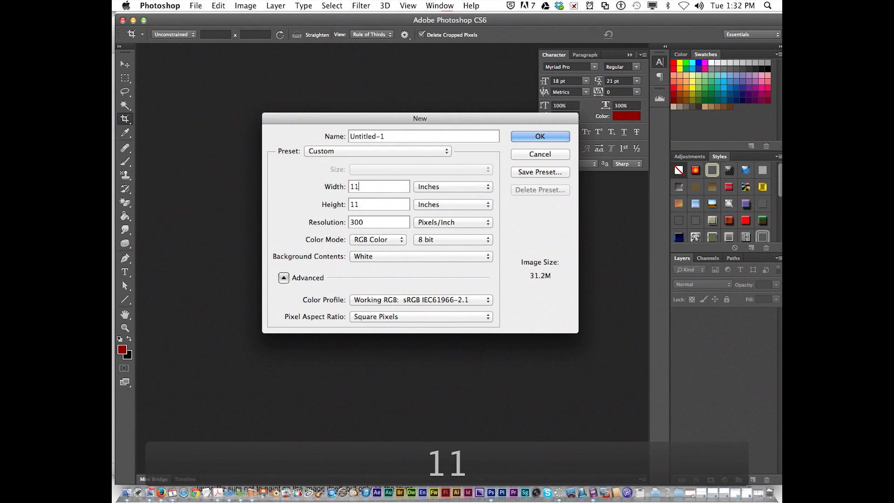
double_click(359, 204)
text(8.5)
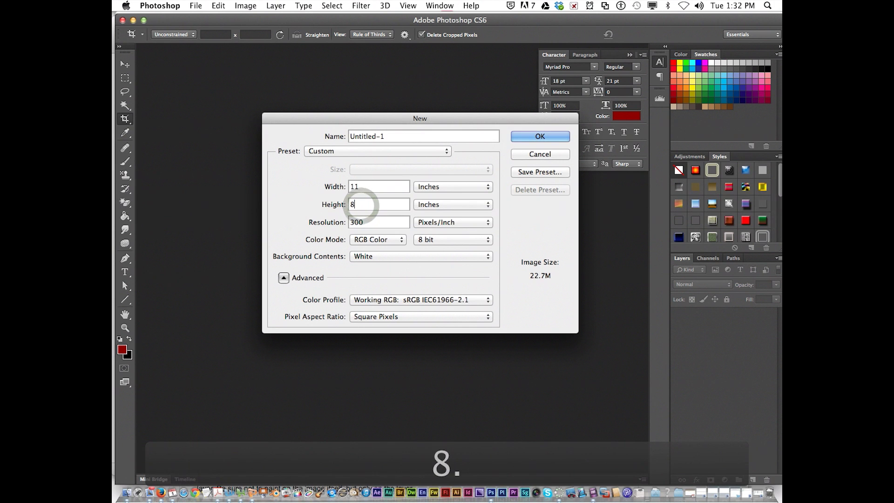
double_click(370, 222)
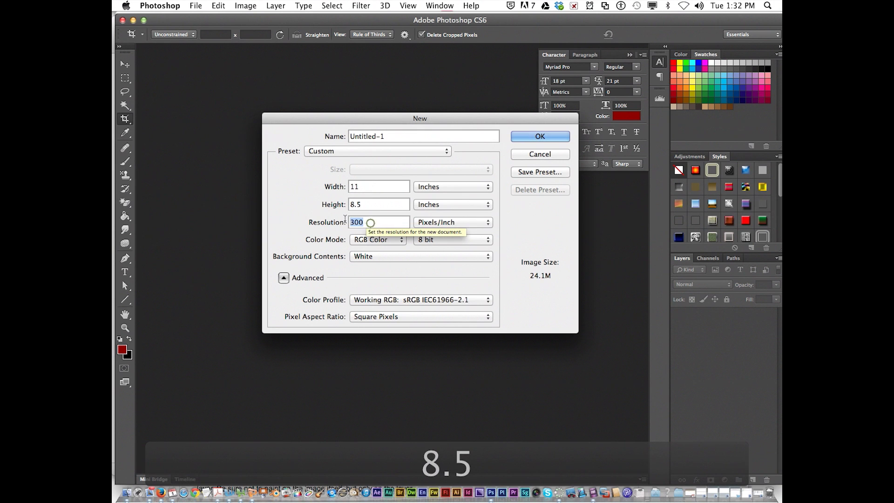
text(72)
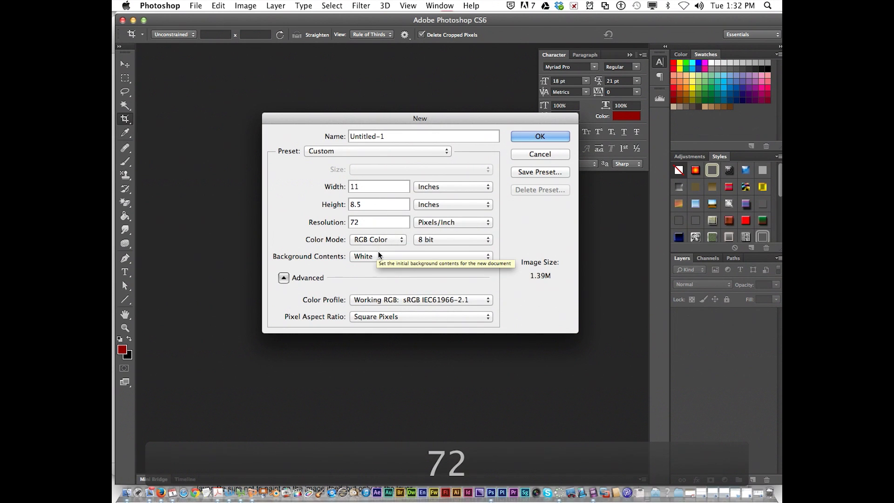
- Name the new document 'Pradator' and create it
click(400, 130)
triple_click(392, 135)
text(P)
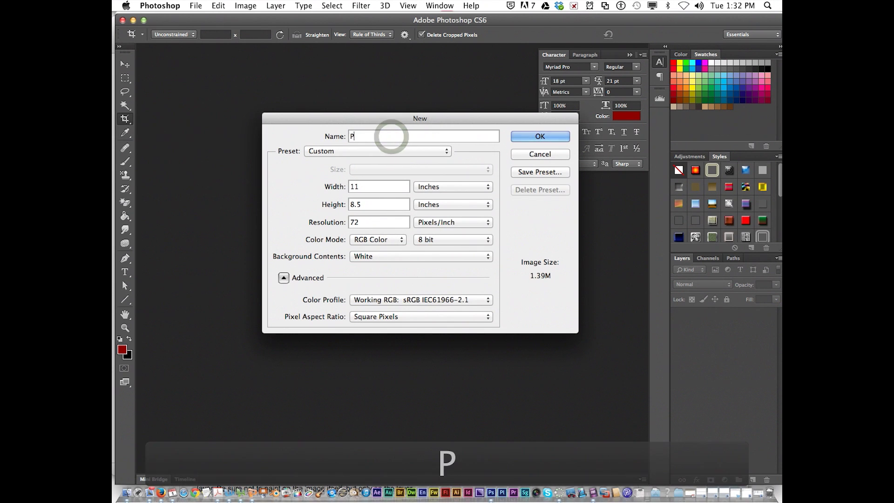
text(radator)
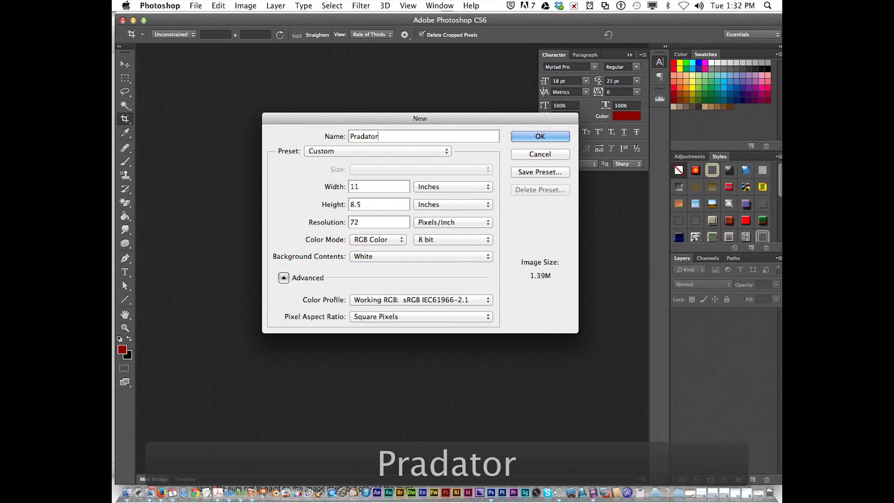
click(524, 136)
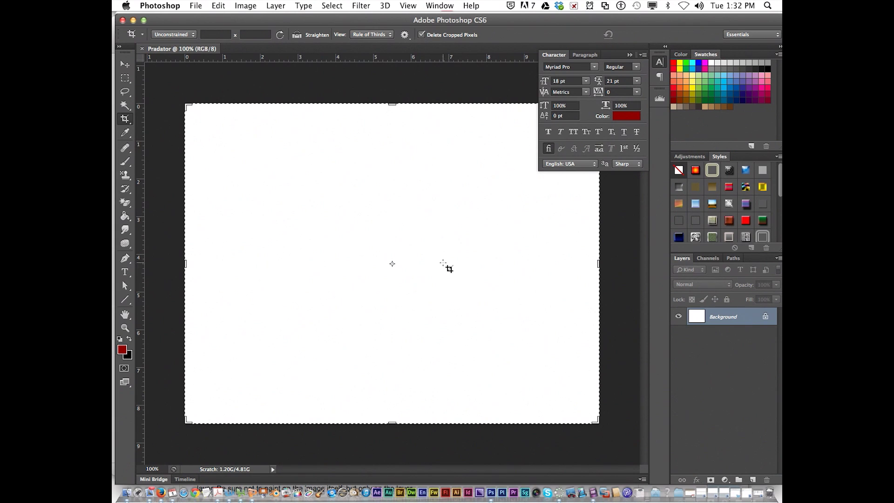
- Switch to the Gradient Tool and drag a white-green-black gradient vertically down the Pradator canvas
click(127, 218)
click(171, 213)
drag(190, 97, 531, 261)
drag(228, 126, 494, 284)
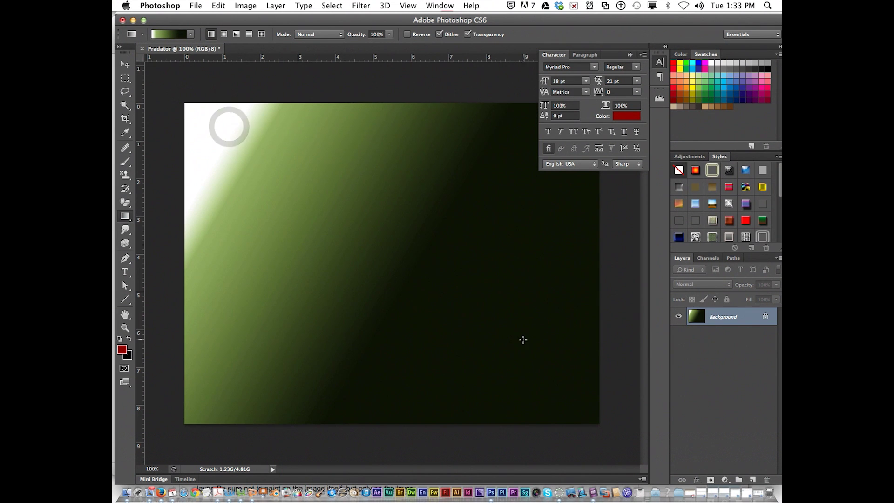
drag(441, 250, 438, 242)
drag(347, 140, 368, 321)
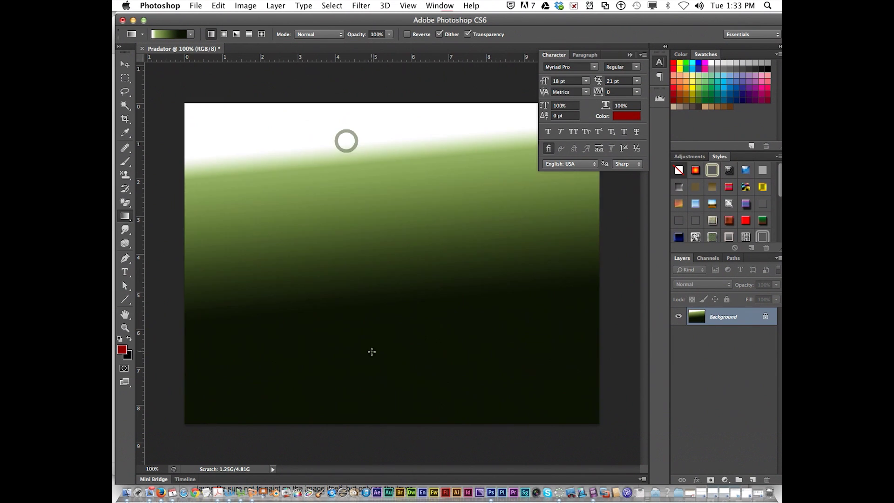
drag(313, 81, 390, 421)
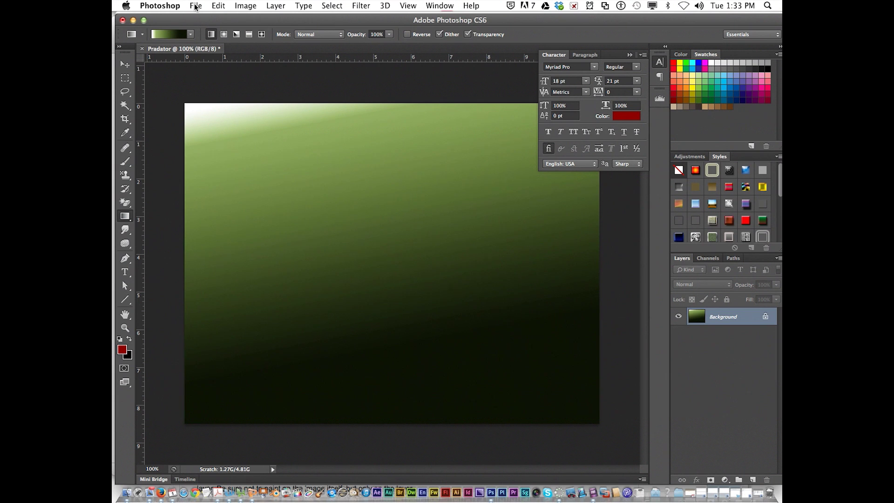
- Select all six Predator-collage JPEGs in Finder and open them with Adobe Photoshop CS6
click(127, 492)
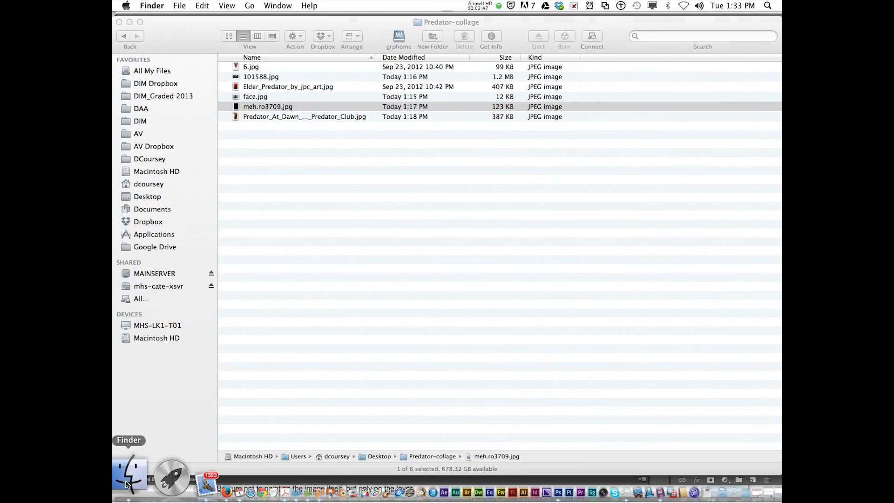
click(243, 67)
shift+click(258, 117)
right_click(258, 117)
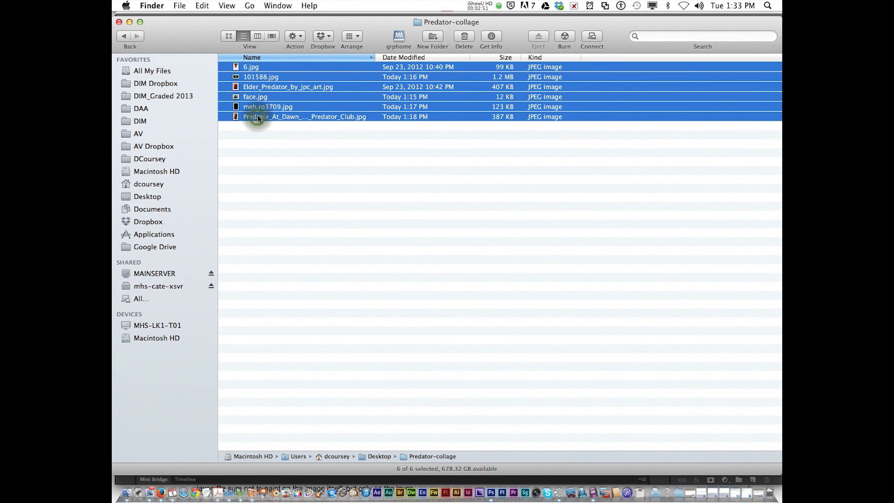
mouse_move(387, 146)
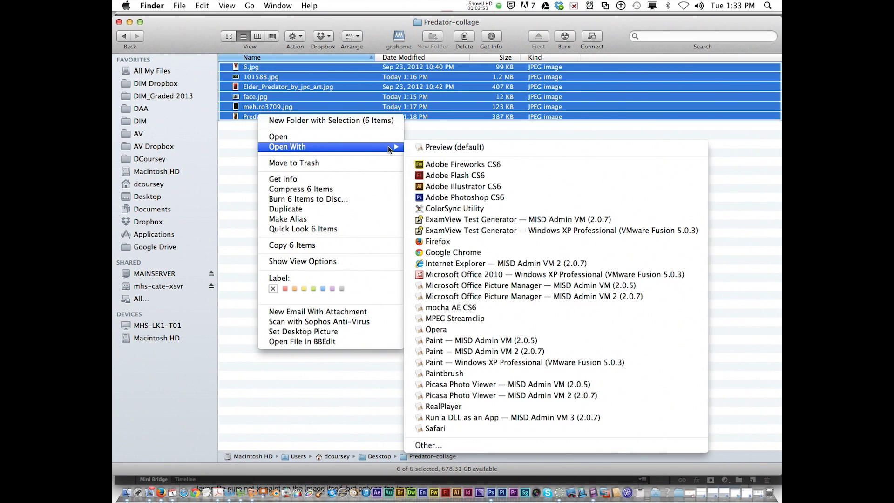
click(459, 197)
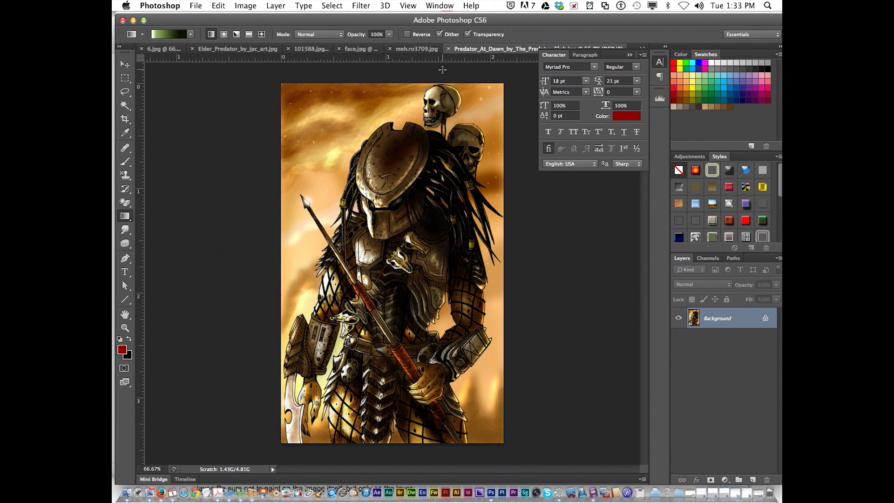
- Move the Character panel aside and switch to the 101588.jpg lightning image
drag(612, 51, 634, 96)
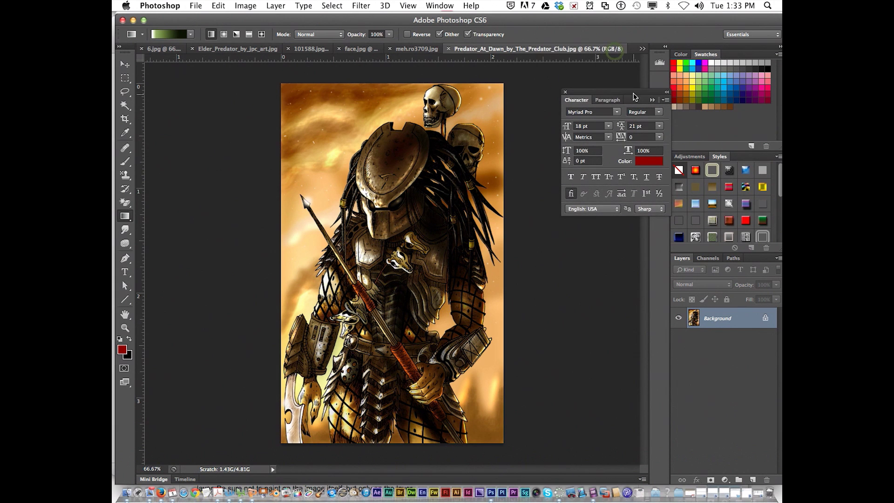
click(413, 48)
click(337, 49)
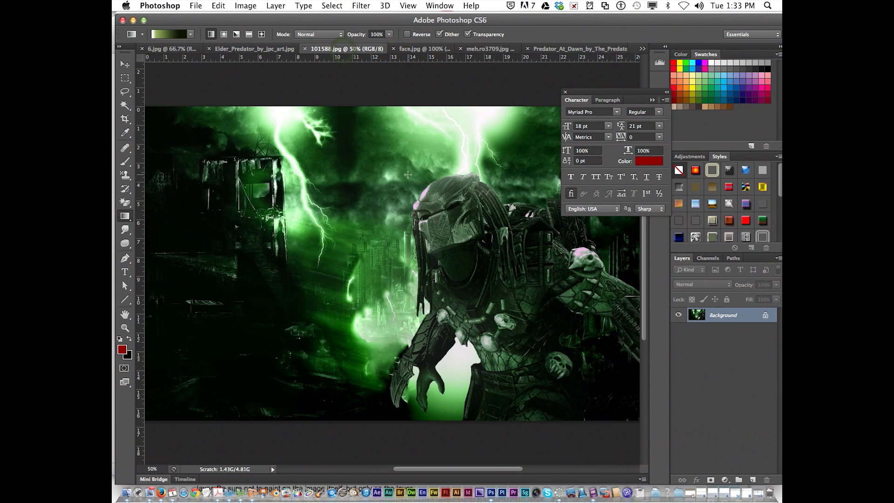
- Float 101588.jpg, Predator_At_Dawn, Elder_Predator, face.jpg, 6.jpg, meh.ro3709.jpg and Pradator into separate windows
drag(325, 48, 349, 121)
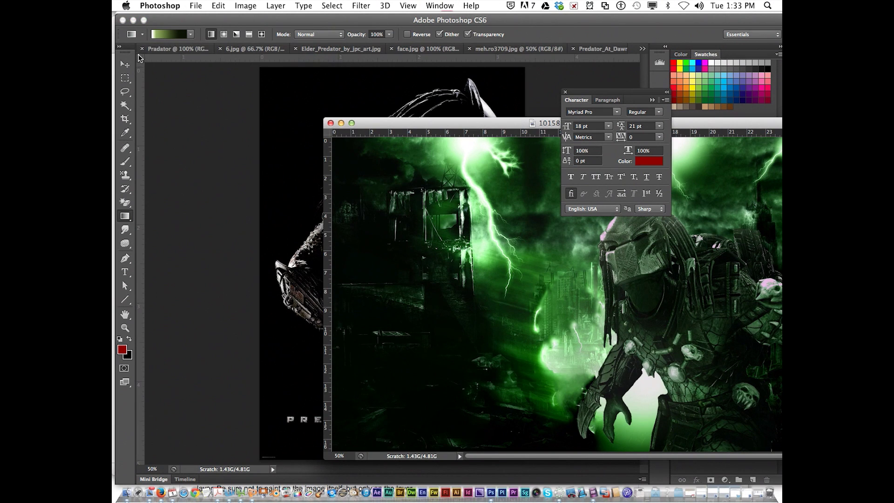
click(164, 49)
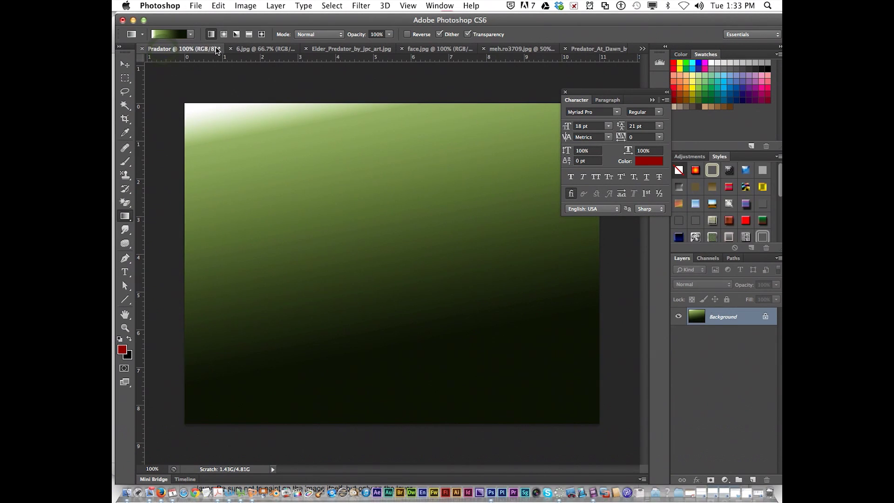
click(440, 6)
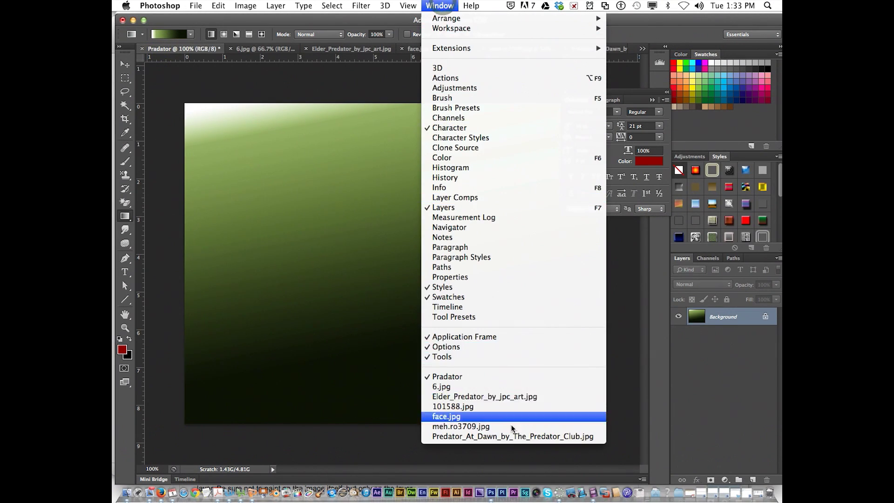
click(523, 438)
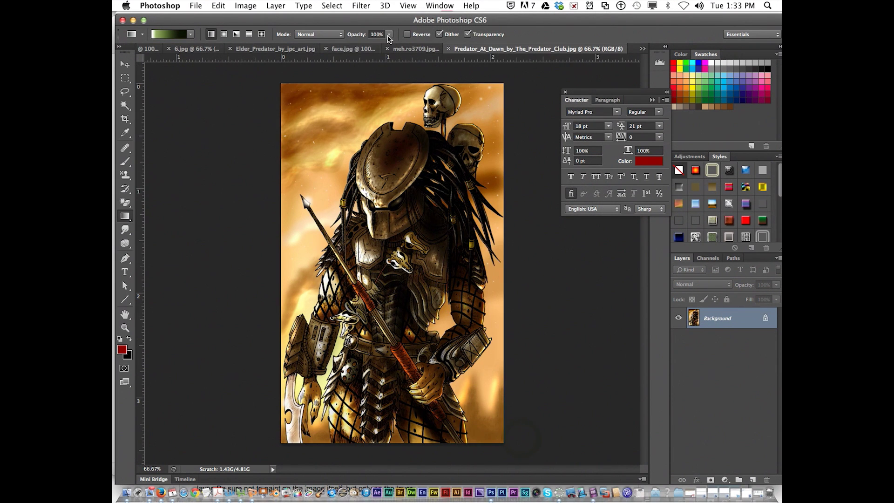
drag(507, 55, 489, 68)
drag(275, 48, 336, 82)
drag(354, 48, 373, 94)
drag(268, 49, 321, 110)
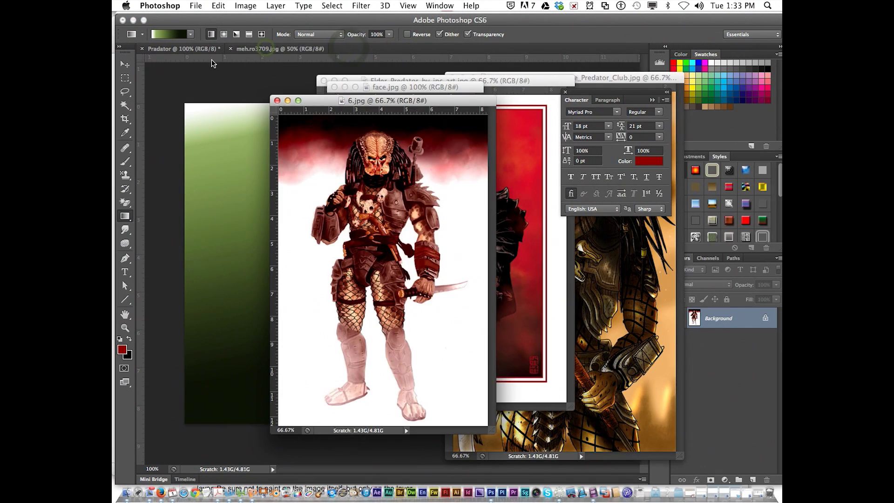
drag(257, 48, 256, 84)
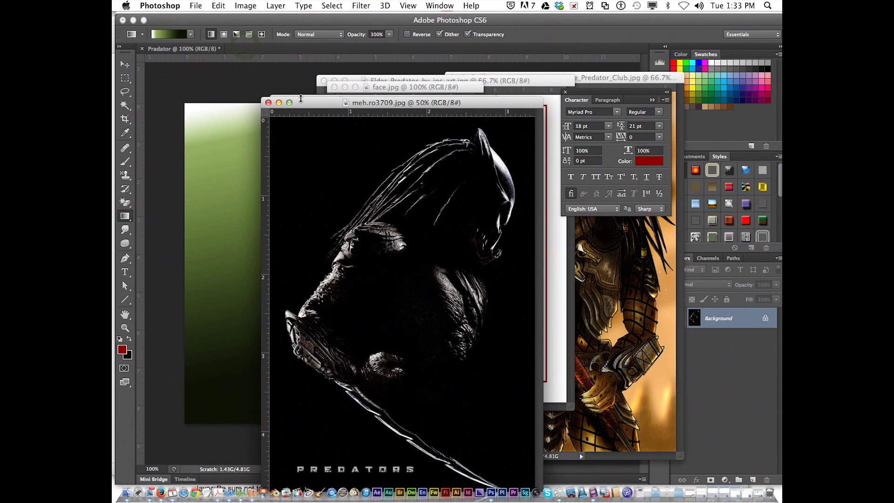
mouse_move(180, 50)
mouse_down()
mouse_move(219, 95)
mouse_move(181, 56)
mouse_up()
- Arrange the windows and drag the 101588.jpg lightning layer into Pradator
drag(569, 478, 573, 485)
drag(414, 131, 250, 135)
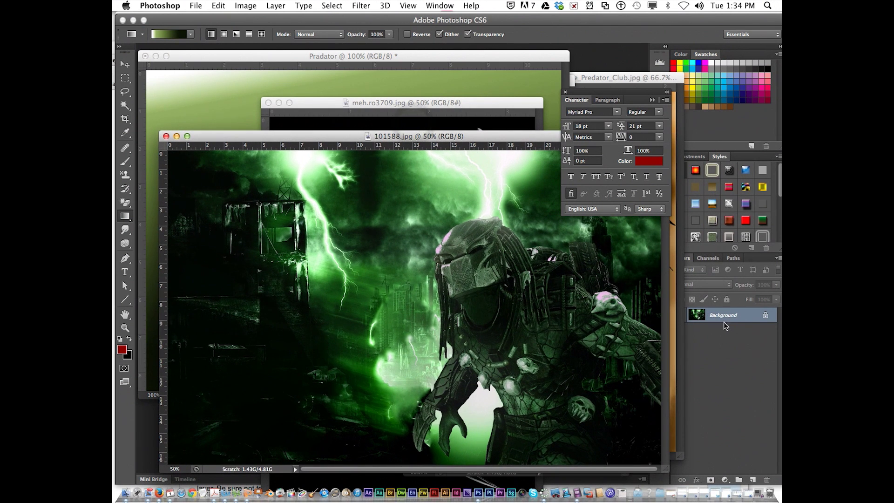
drag(721, 319, 231, 81)
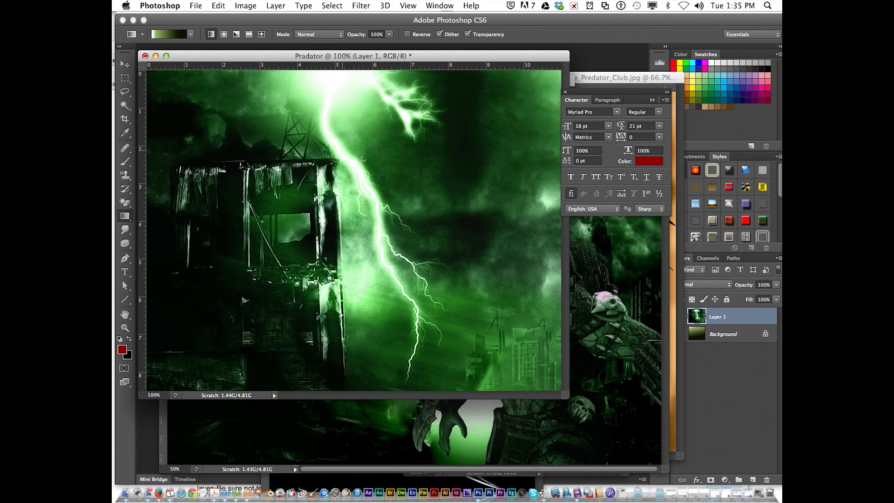
- Free-transform Layer 1, moving it and squashing it to about 64% wide and 40% tall
key(super+t)
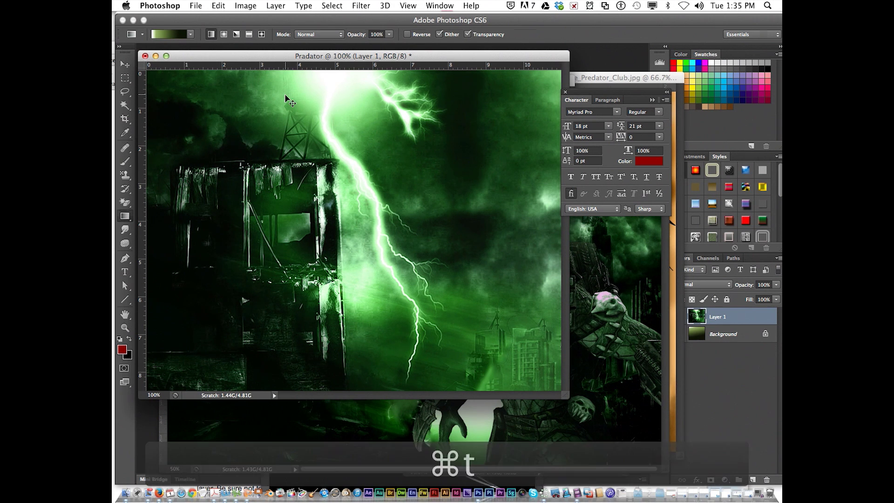
drag(270, 111, 400, 143)
click(219, 5)
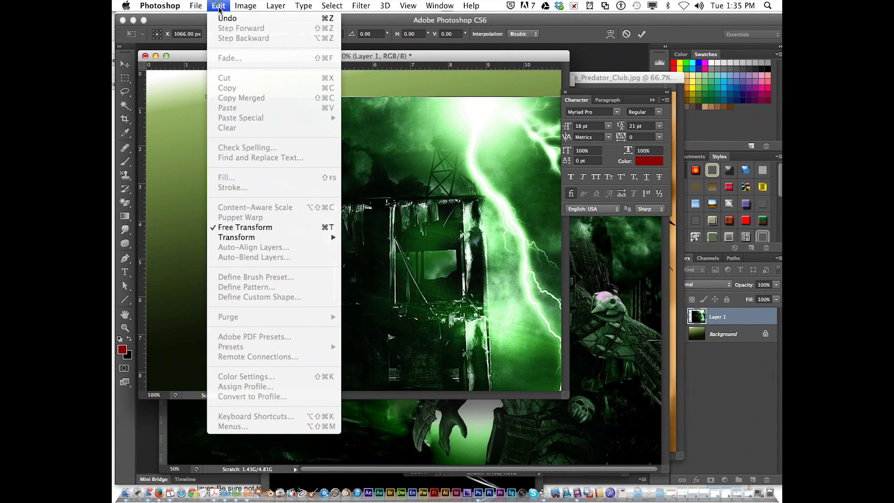
click(246, 227)
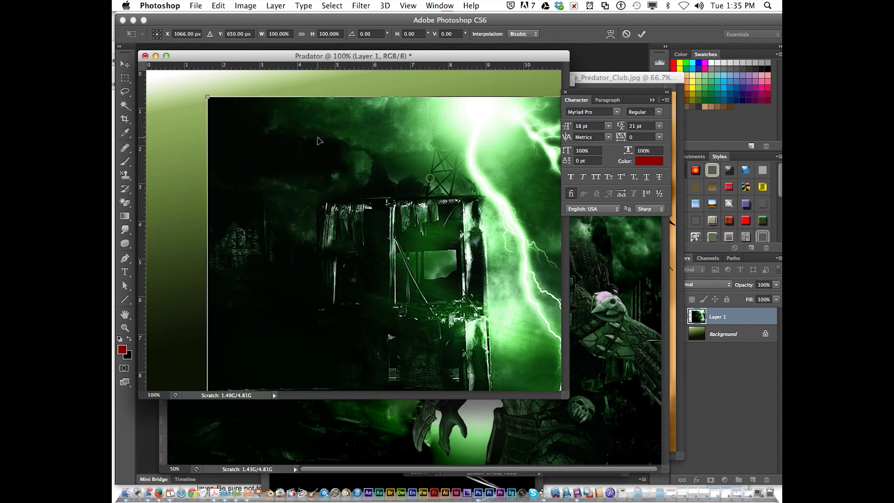
drag(208, 97, 219, 116)
drag(187, 85, 227, 123)
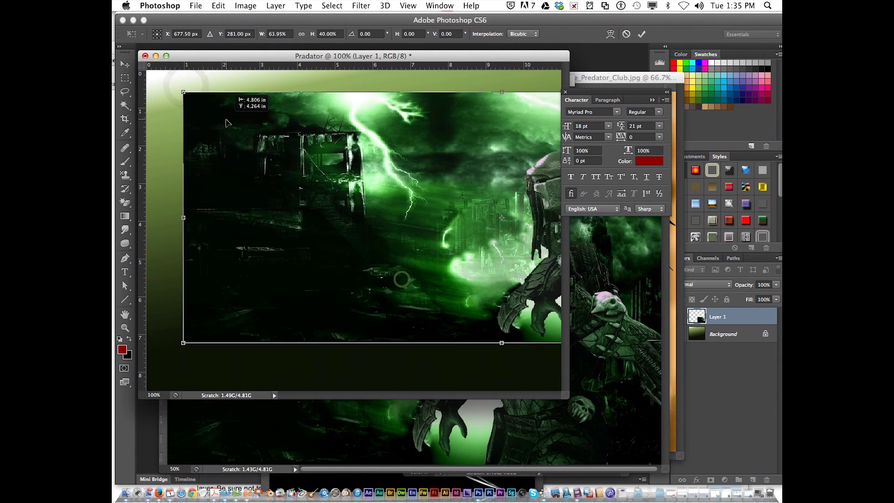
drag(315, 165, 305, 196)
- Narrow Layer 1 to about 43% width and move it down to the canvas bottom
drag(181, 246, 405, 246)
drag(477, 246, 228, 252)
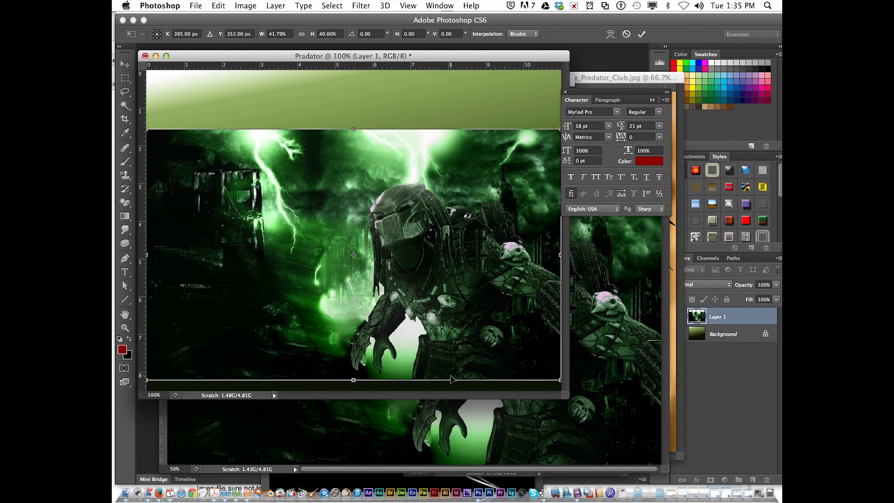
drag(564, 395, 641, 442)
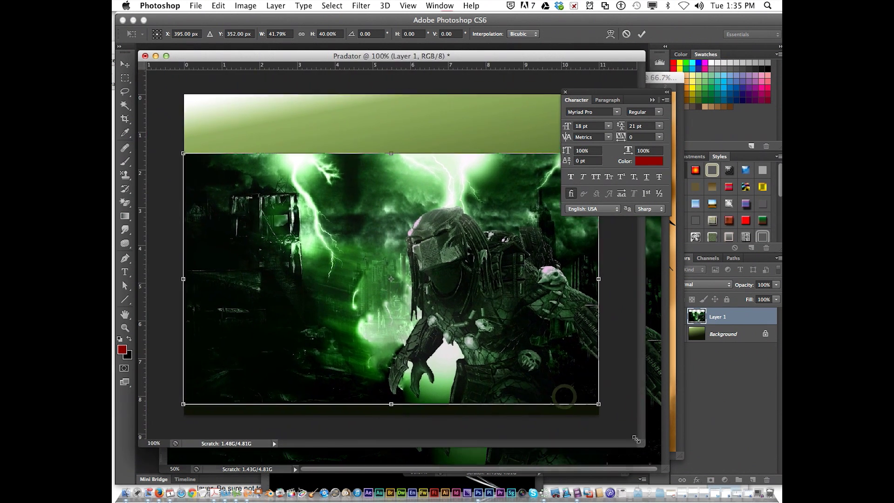
mouse_move(519, 334)
mouse_down()
mouse_move(520, 343)
mouse_move(533, 331)
mouse_move(531, 344)
mouse_up()
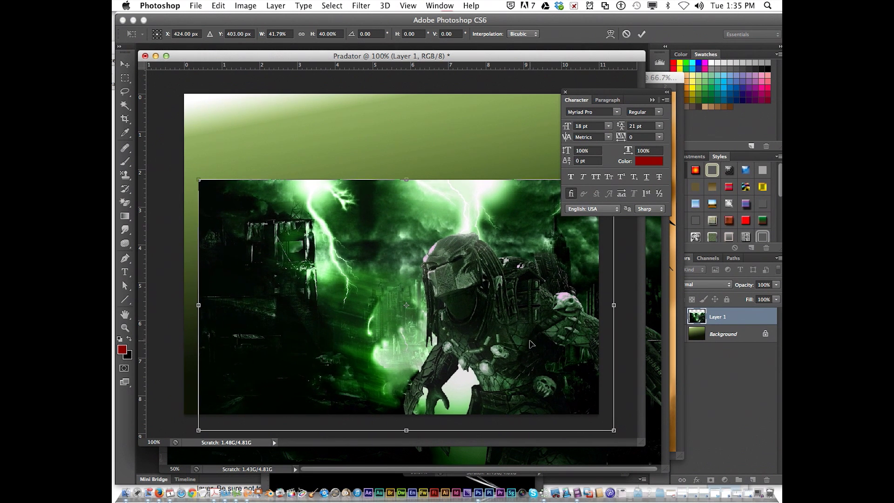
drag(200, 306, 184, 305)
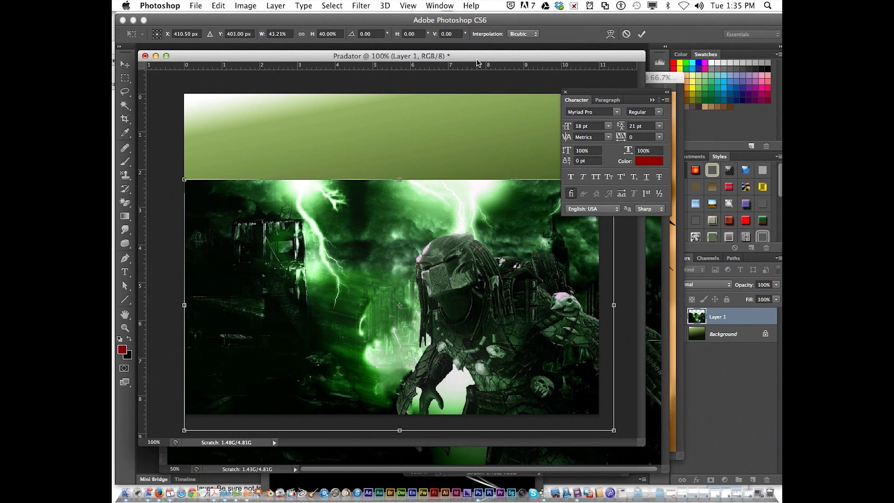
click(657, 244)
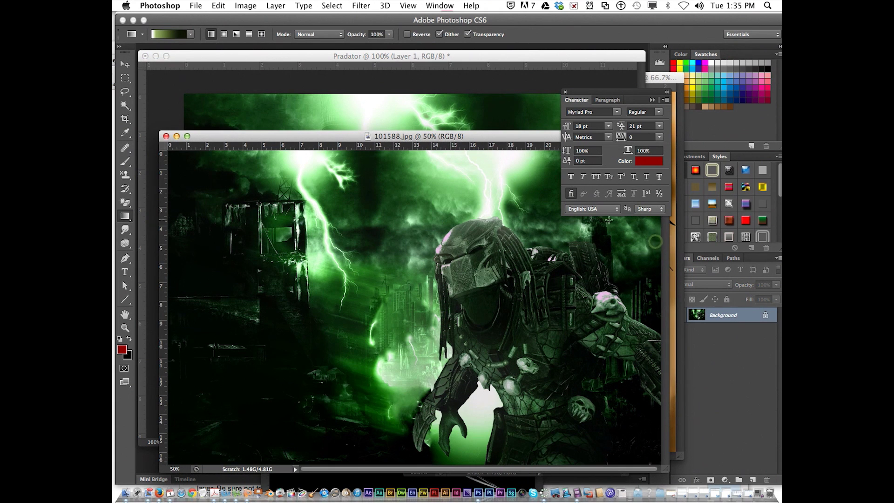
- Copy the 6.jpg and meh.ro3709.jpg images into Pradator, closing 101588.jpg and both source windows
click(165, 135)
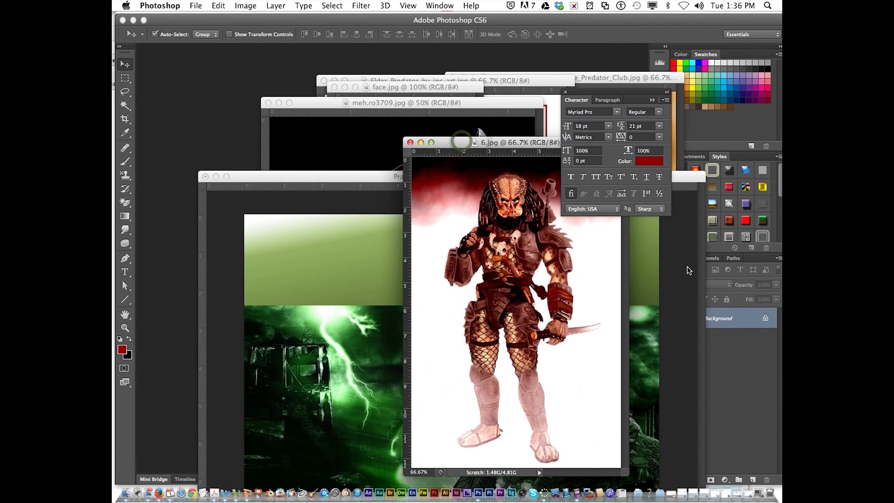
drag(729, 321, 357, 313)
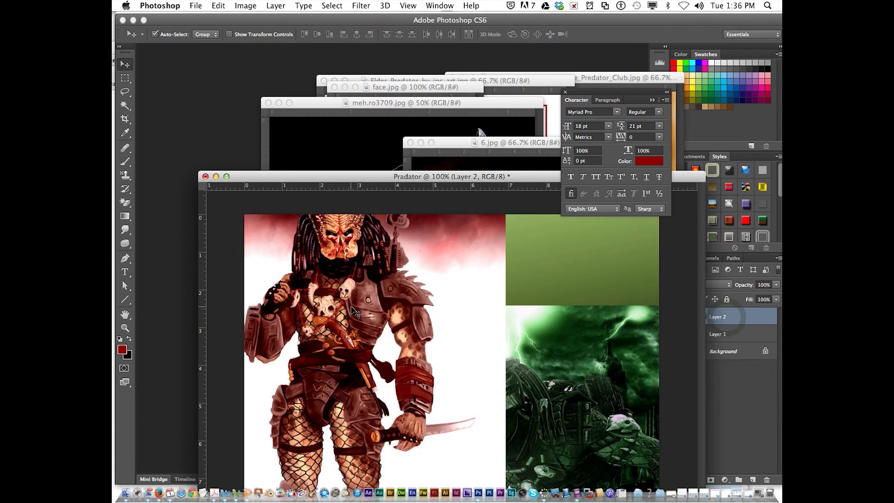
click(456, 148)
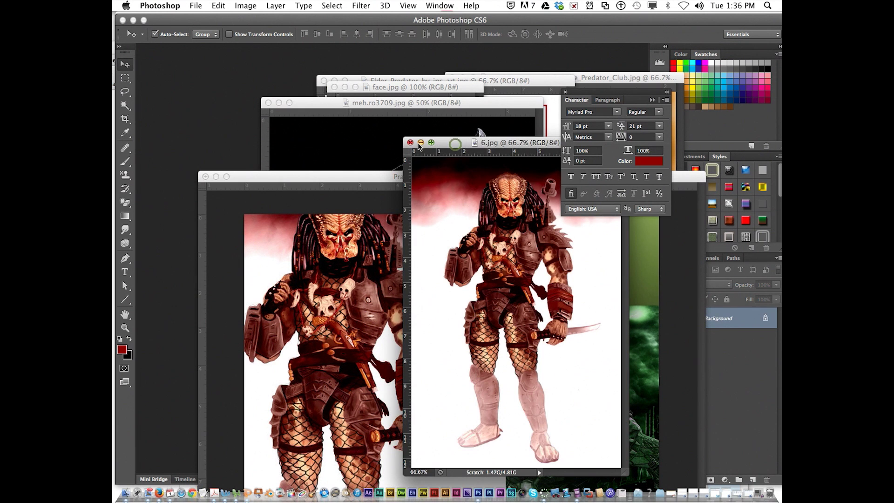
click(411, 143)
click(412, 103)
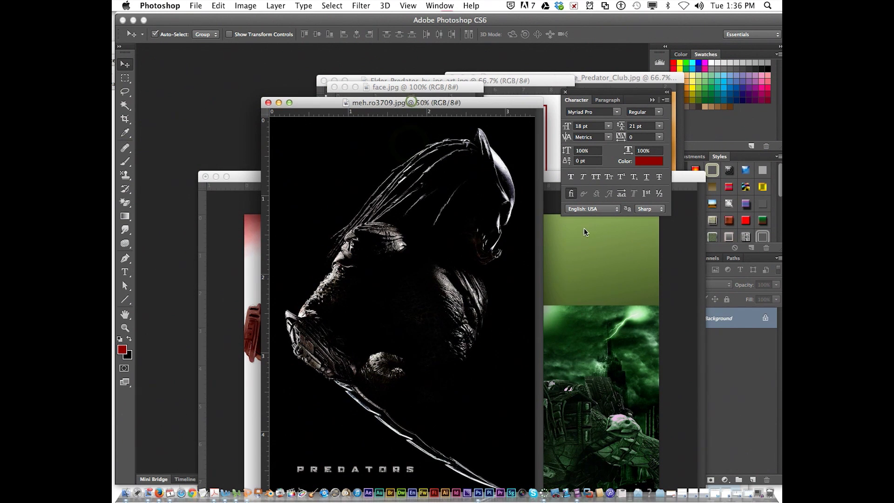
drag(743, 328, 559, 321)
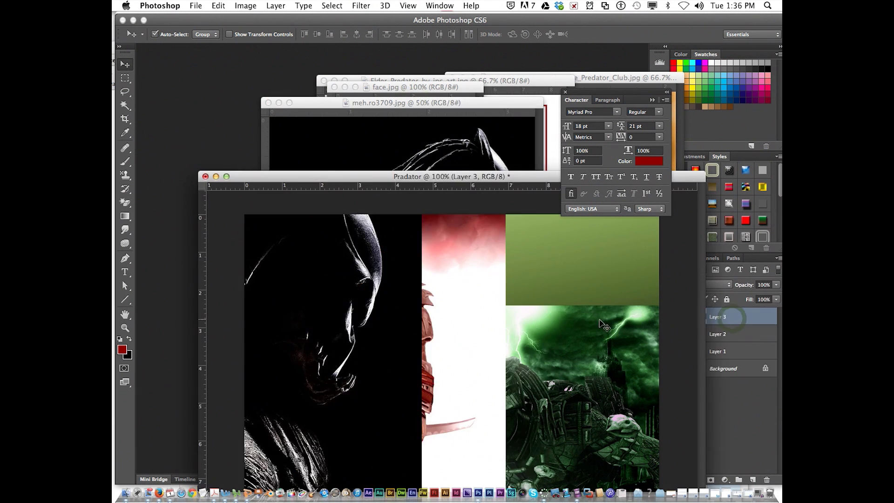
click(328, 103)
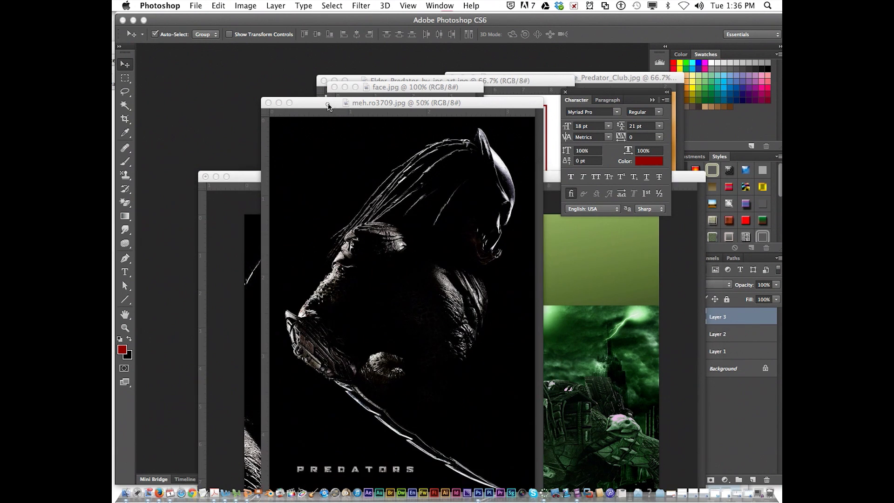
click(267, 103)
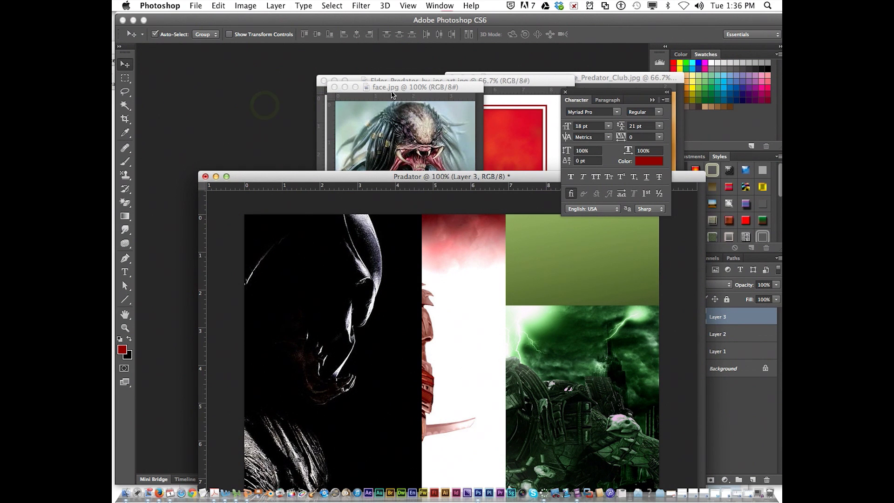
- Copy face.jpg and the Elder Predator artwork into Pradator, closing all remaining source windows
click(390, 87)
drag(723, 316, 498, 347)
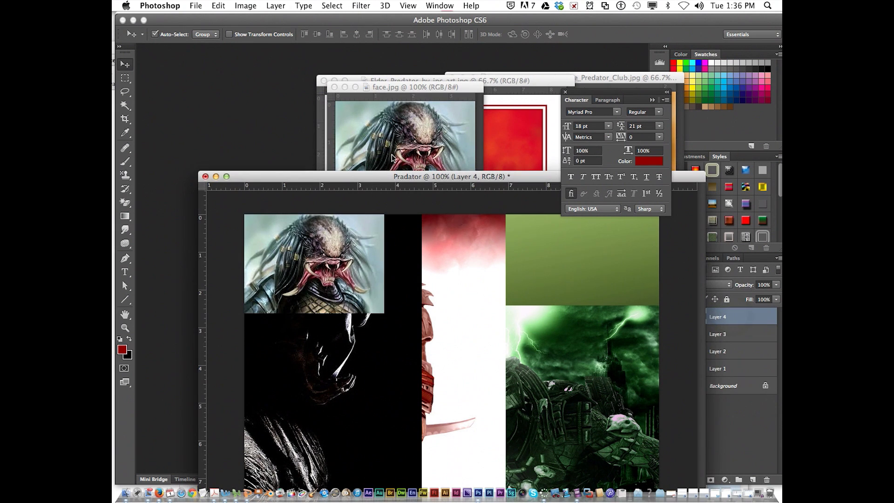
click(334, 87)
click(399, 80)
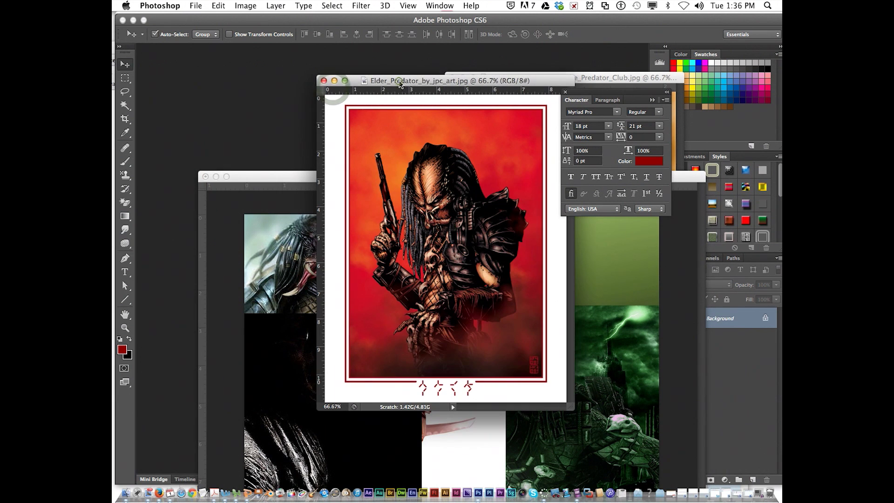
drag(721, 318, 616, 289)
click(324, 81)
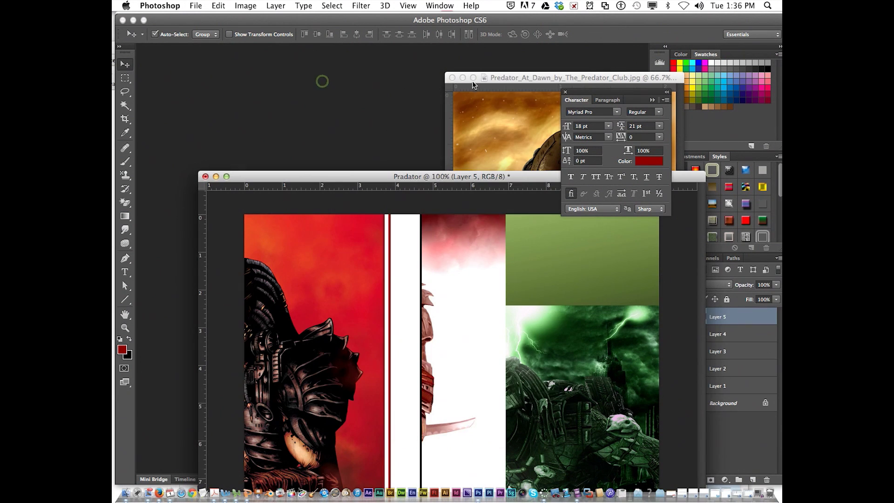
drag(485, 79, 260, 80)
click(228, 78)
drag(325, 173, 247, 63)
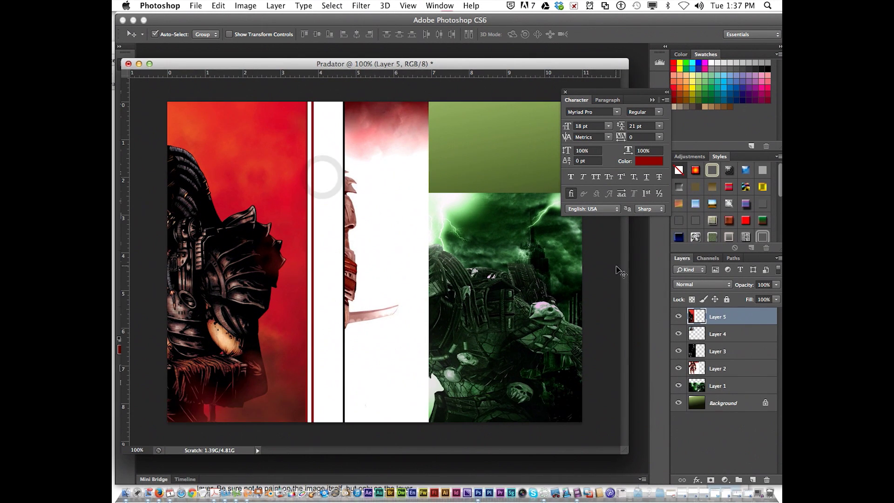
- Hide Layers 2, 4 and 5 and move the dark poster on Layer 3
click(679, 369)
click(679, 334)
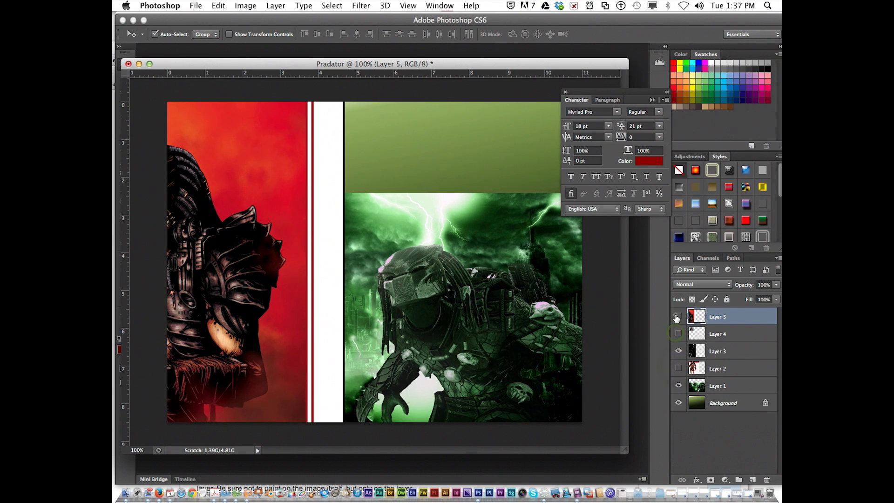
click(679, 317)
drag(233, 263, 467, 386)
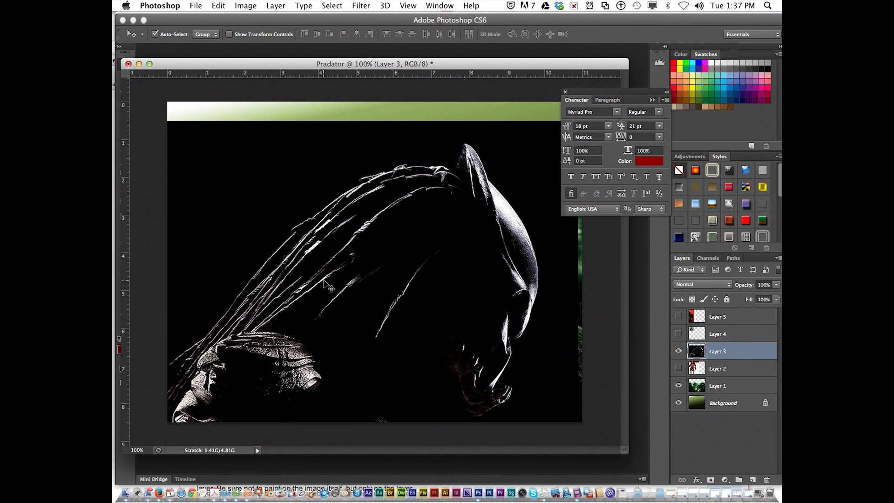
- Scale the Layer 3 PREDATORS poster to about 34% and place it along the left edge
key(super+t)
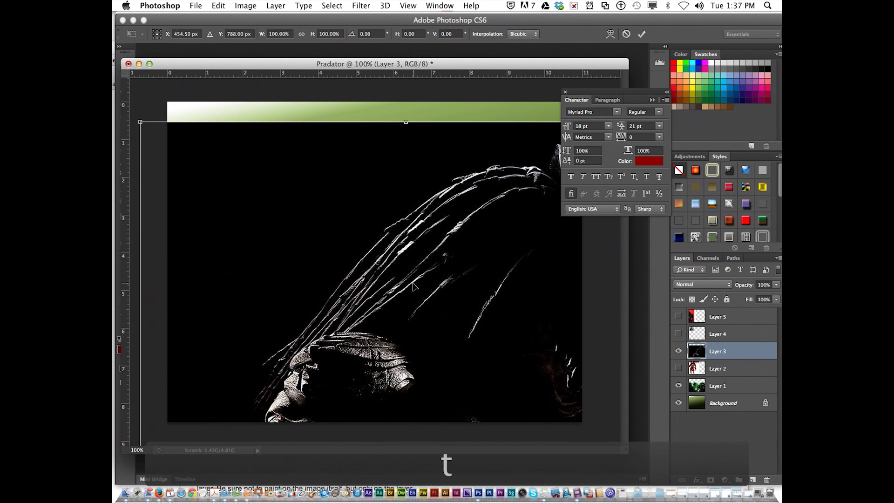
drag(273, 249, 326, 234)
drag(210, 114, 424, 368)
drag(496, 381, 310, 144)
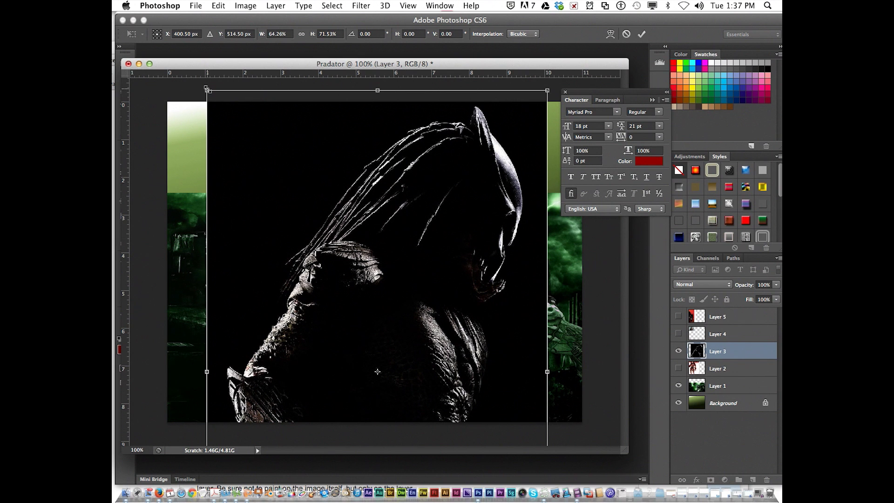
drag(207, 89, 369, 359)
drag(430, 382, 225, 121)
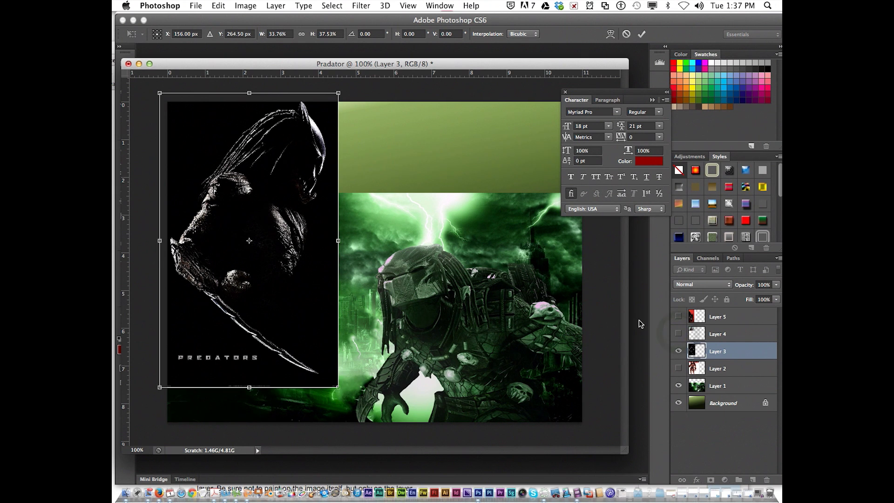
key(Return)
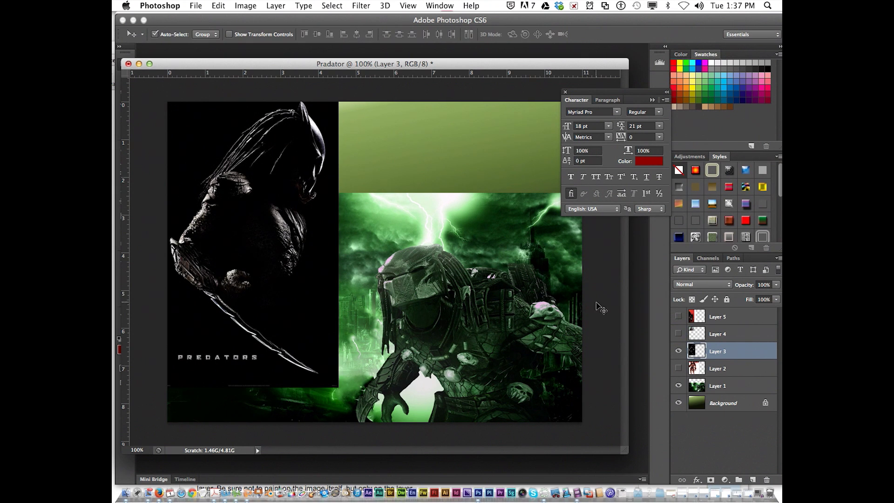
- Unhide Layer 4's snarling face, drag it to the bottom-left corner, and unhide Layer 5's red artwork
click(679, 334)
drag(261, 160, 232, 383)
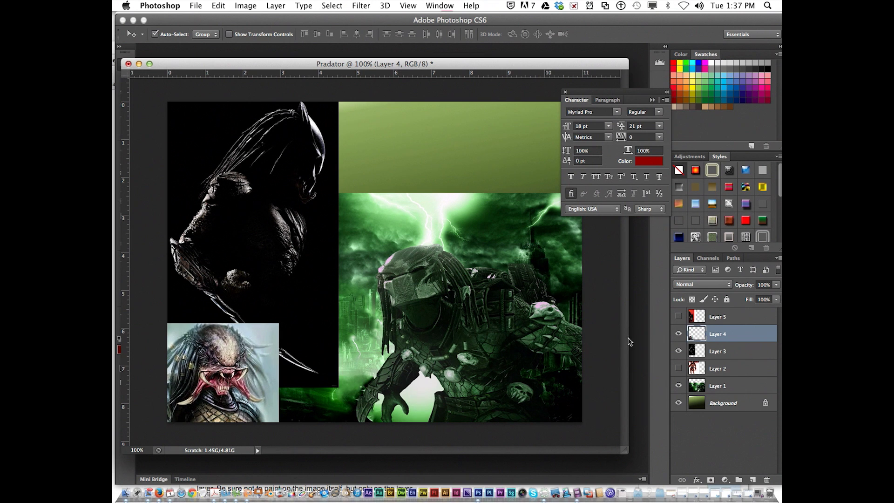
click(679, 316)
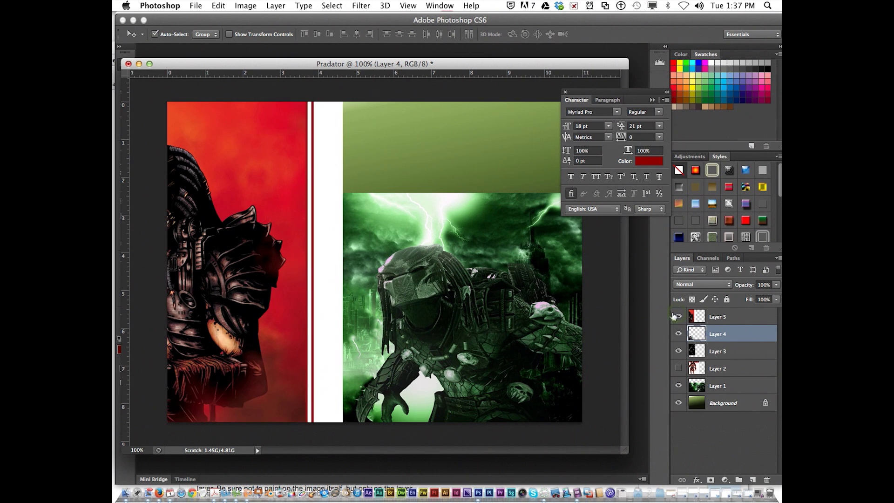
- Scale Layer 5's red predator artwork to about 60% and place it in the top-right area
drag(260, 281, 288, 228)
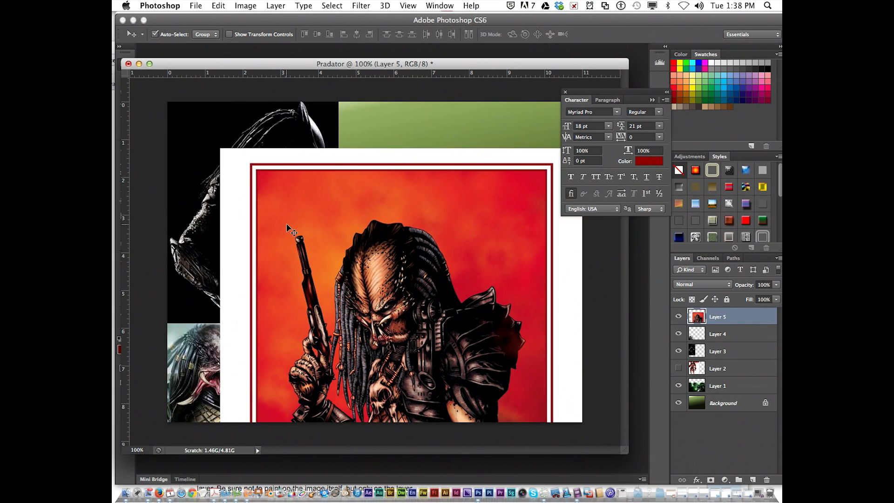
key(super+t)
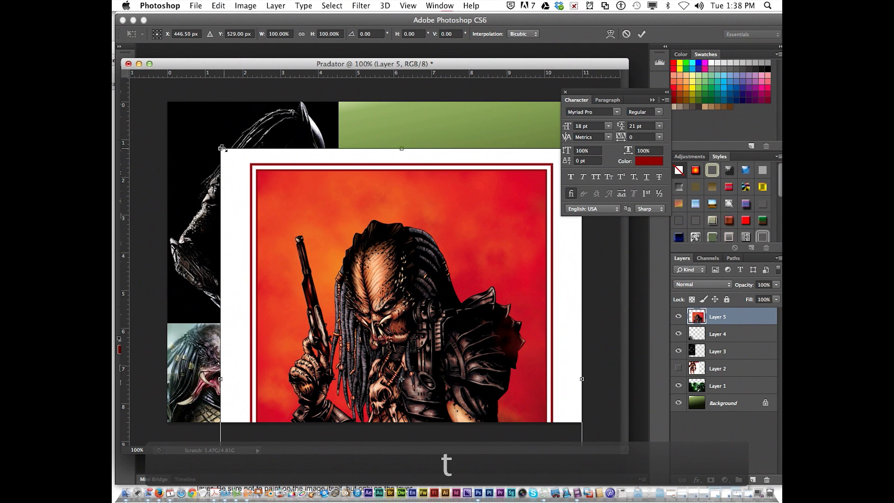
drag(221, 148, 365, 333)
drag(433, 370, 489, 107)
key(Return)
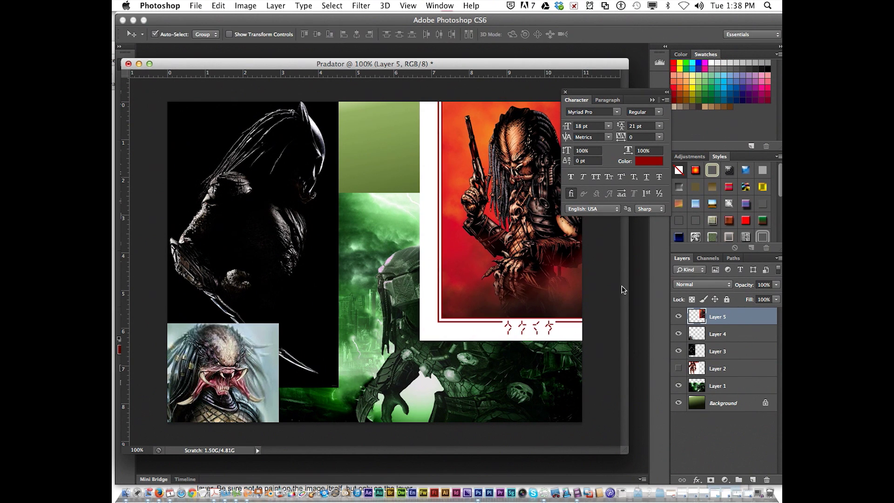
- Unhide Layer 2's armoured predator figure and move it into the middle of the collage
click(716, 369)
click(680, 368)
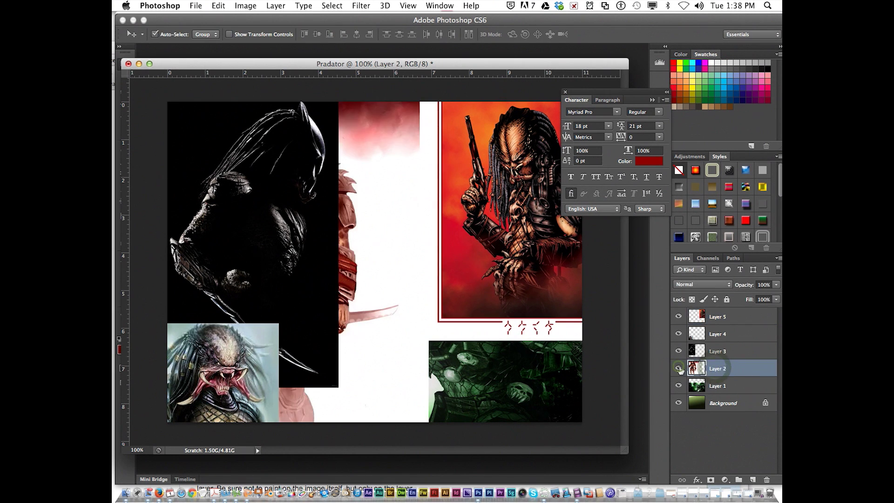
drag(350, 275, 475, 310)
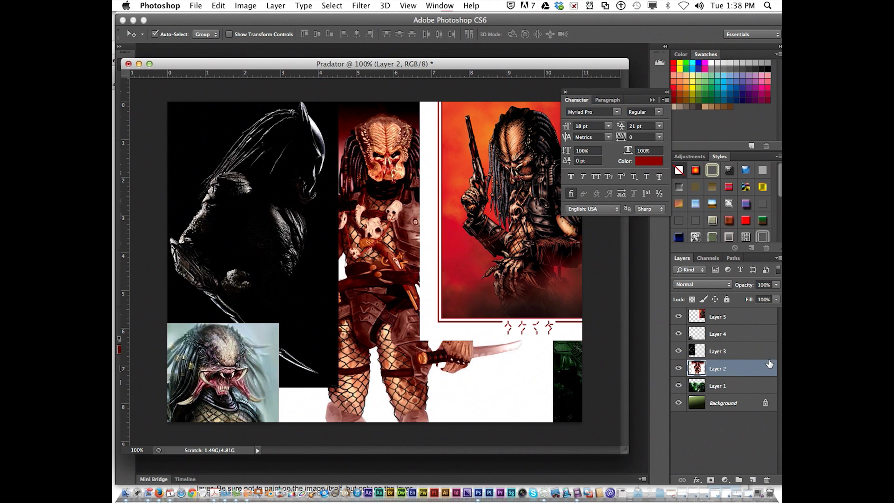
- Drag Layer 2 above Layer 5 to the top of the layer stack
drag(771, 366, 740, 318)
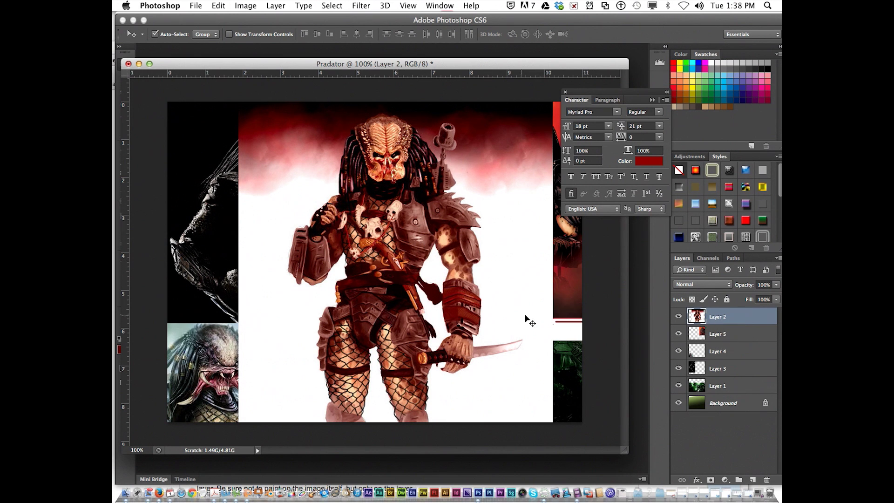
- Add white layer masks to Layers 2, 5, 4, 3 and 1 in turn
click(712, 480)
click(725, 335)
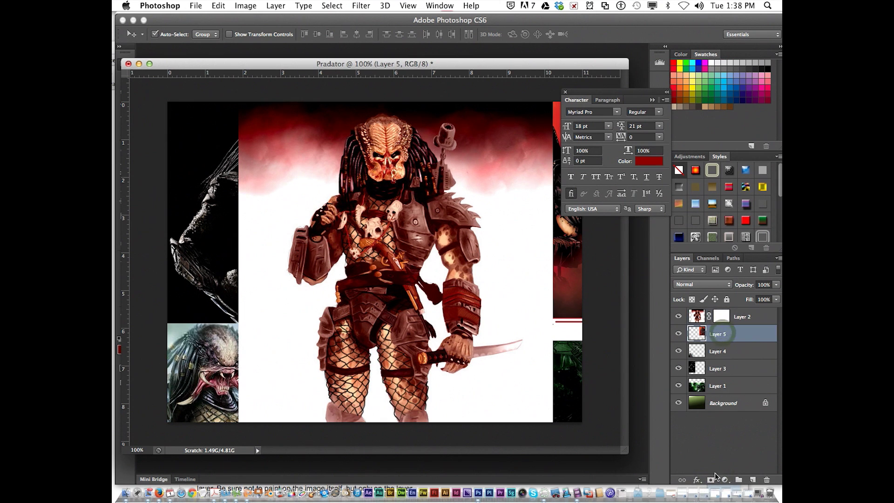
click(711, 479)
click(731, 351)
click(712, 480)
click(715, 369)
click(712, 480)
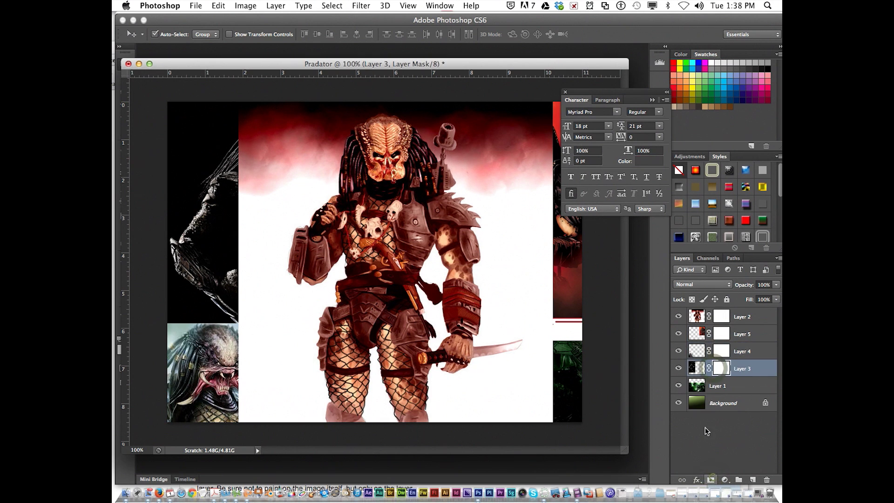
click(718, 385)
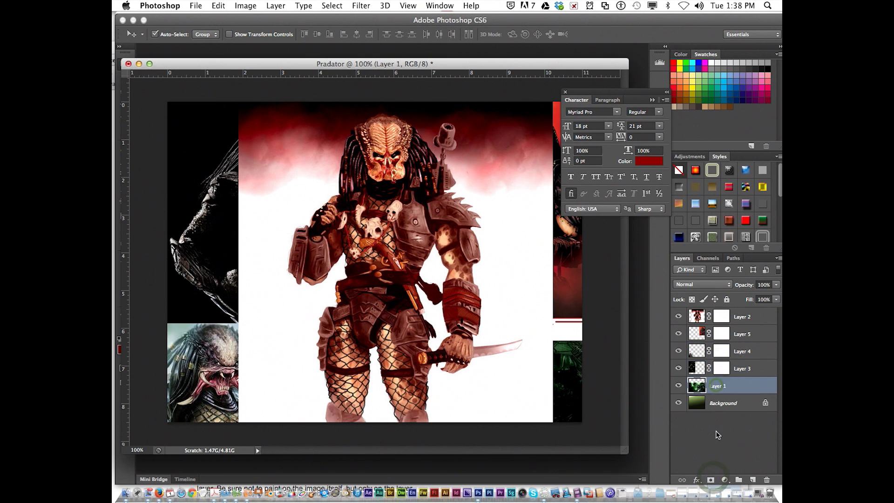
click(712, 479)
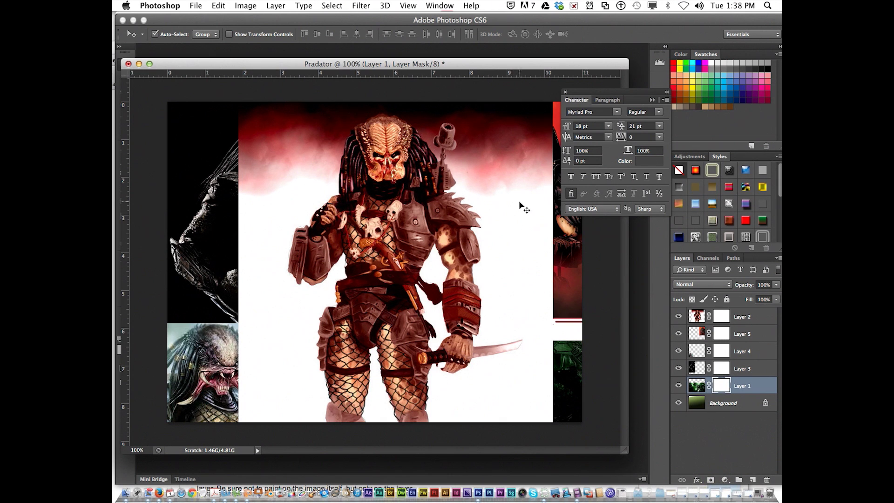
mouse_move(197, 59)
mouse_down()
mouse_move(256, 55)
mouse_move(225, 56)
mouse_up()
- Set up a soft 45 px black Brush and select Layer 2 for mask painting
click(125, 162)
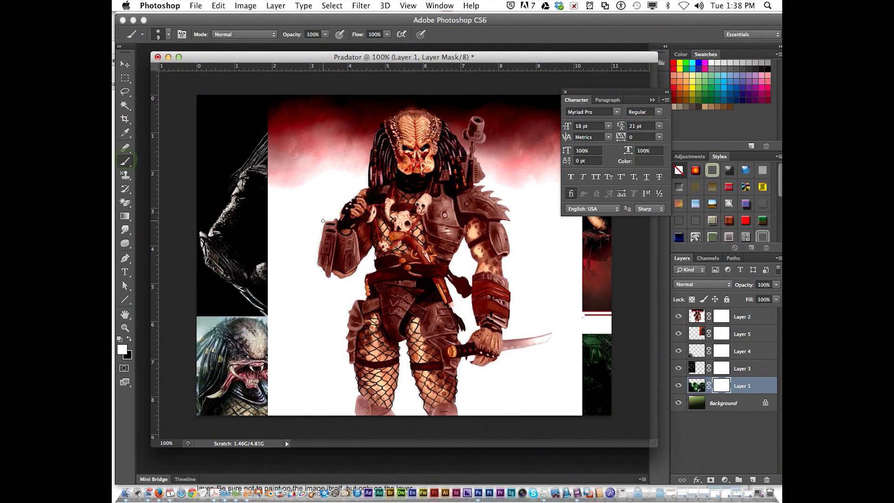
key(d)
key(bracketright)
key(bracketright)
key(bracketright)
key(bracketright)
key(bracketright)
key(bracketright)
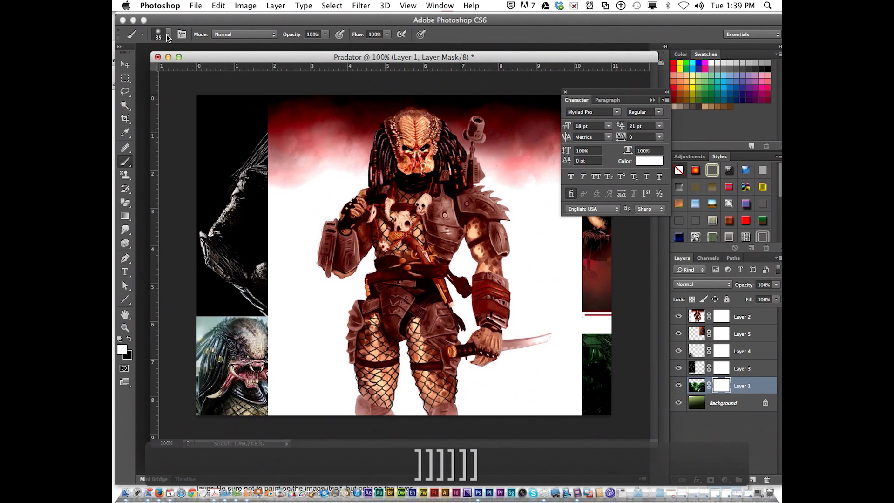
click(168, 36)
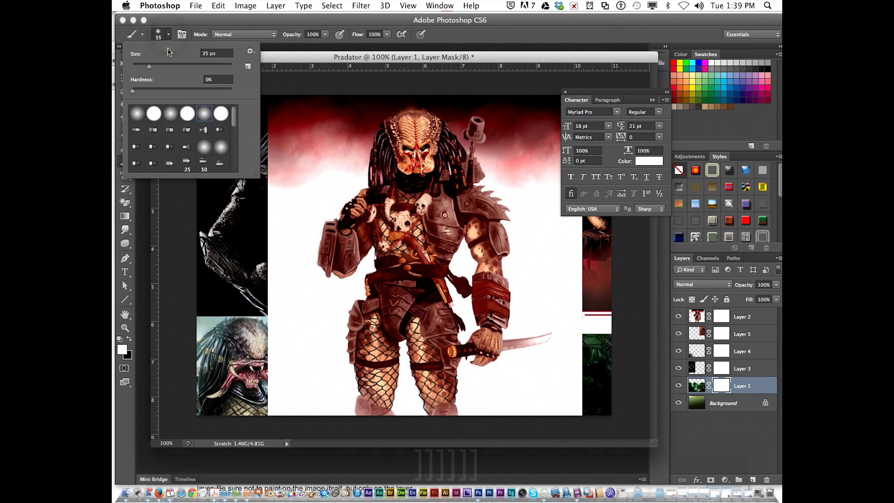
click(159, 33)
key(bracketright)
key(bracketright)
click(294, 150)
key(x)
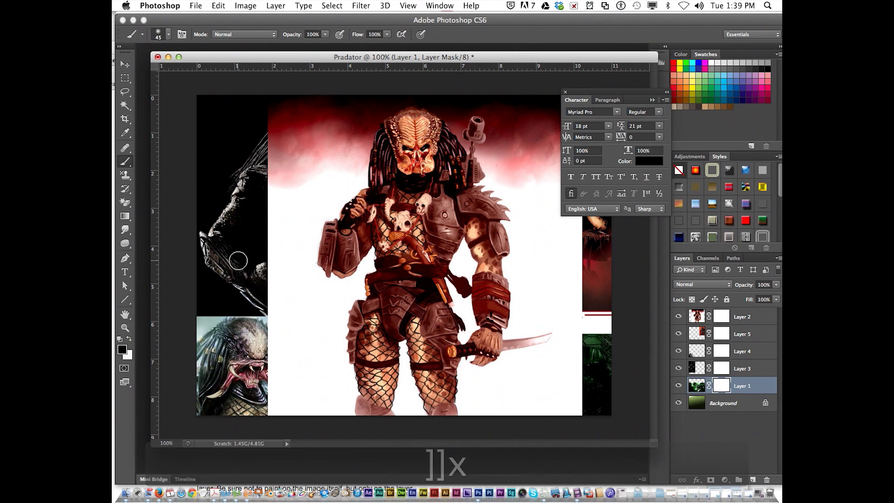
click(282, 216)
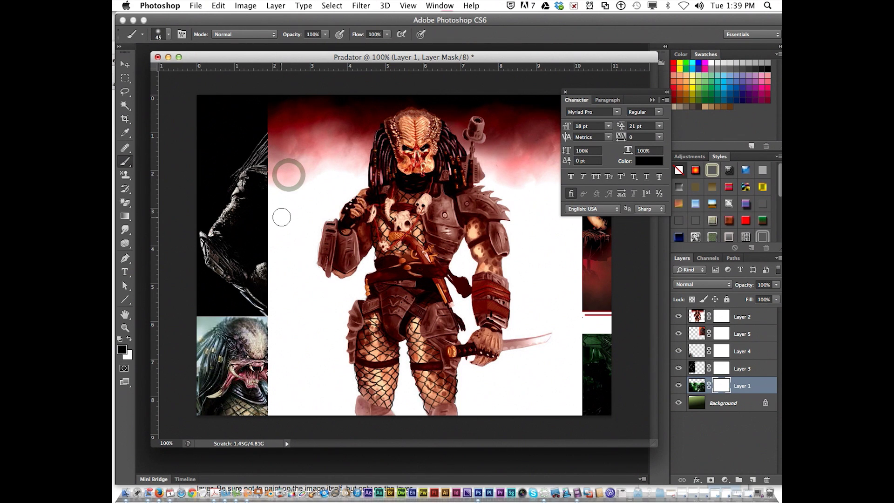
click(722, 316)
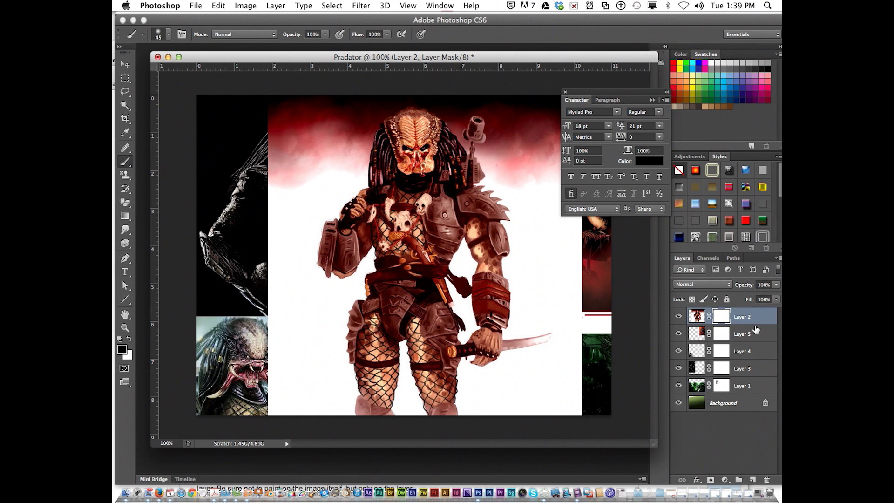
- Paint black on Layer 2's mask at 90 px, revealing the upper-left claw and right-hand red predator
mouse_move(271, 146)
mouse_down()
mouse_move(269, 169)
mouse_move(282, 134)
mouse_move(273, 160)
mouse_move(323, 104)
mouse_move(322, 139)
mouse_move(293, 171)
mouse_move(328, 104)
mouse_move(290, 184)
mouse_move(357, 103)
mouse_move(344, 177)
mouse_move(339, 151)
mouse_move(321, 193)
mouse_move(327, 153)
mouse_move(302, 202)
mouse_move(316, 153)
mouse_move(337, 139)
mouse_move(295, 201)
mouse_move(270, 215)
mouse_move(268, 176)
mouse_move(278, 228)
mouse_move(302, 221)
mouse_up()
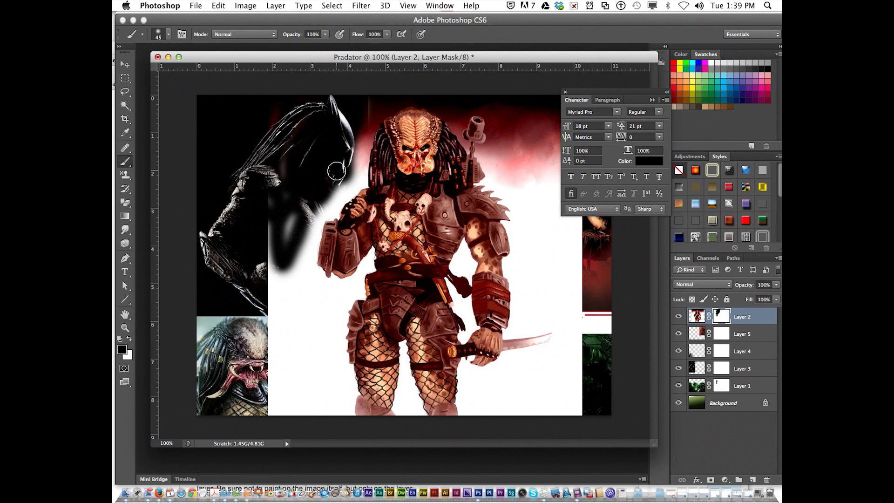
key(bracketright)
key(bracketright)
key(bracketright)
key(bracketright)
key(bracketright)
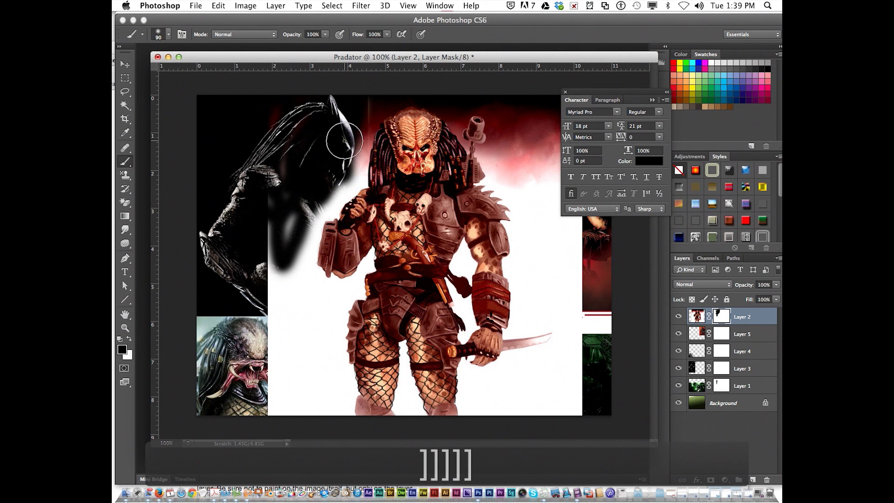
mouse_move(329, 177)
mouse_down()
mouse_move(277, 234)
mouse_move(285, 312)
mouse_move(288, 230)
mouse_move(296, 277)
mouse_move(297, 227)
mouse_move(315, 203)
mouse_move(298, 220)
mouse_move(297, 264)
mouse_move(316, 310)
mouse_move(327, 421)
mouse_move(285, 333)
mouse_move(280, 298)
mouse_move(288, 419)
mouse_move(307, 378)
mouse_move(308, 323)
mouse_move(352, 400)
mouse_move(413, 419)
mouse_move(487, 404)
mouse_move(348, 376)
mouse_move(329, 361)
mouse_move(511, 327)
mouse_move(420, 366)
mouse_move(357, 345)
mouse_move(351, 306)
mouse_move(417, 288)
mouse_move(475, 312)
mouse_move(509, 311)
mouse_move(439, 285)
mouse_move(439, 266)
mouse_move(417, 266)
mouse_move(450, 251)
mouse_move(485, 281)
mouse_move(462, 283)
mouse_move(504, 293)
mouse_move(537, 337)
mouse_move(517, 254)
mouse_move(484, 273)
mouse_move(452, 269)
mouse_move(545, 245)
mouse_move(571, 261)
mouse_move(573, 301)
mouse_move(543, 294)
mouse_move(518, 215)
mouse_move(509, 176)
mouse_move(529, 138)
mouse_up()
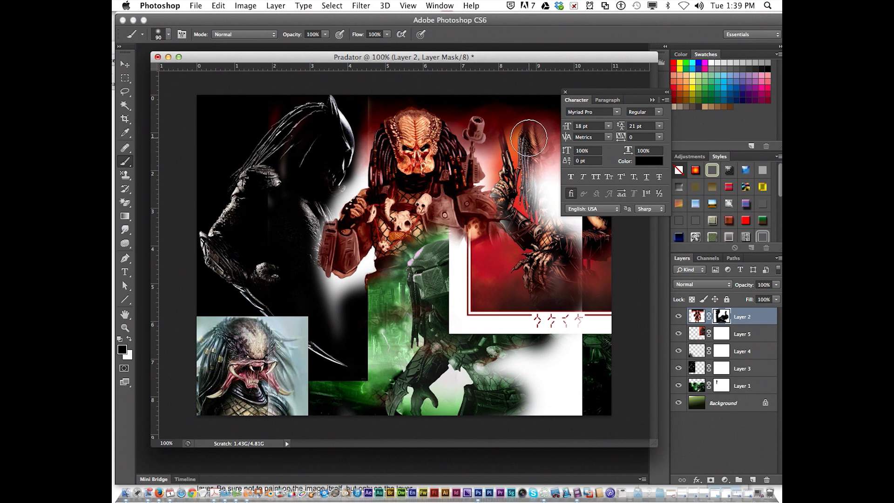
drag(512, 62, 475, 67)
mouse_move(508, 158)
mouse_down()
mouse_move(521, 235)
mouse_move(521, 104)
mouse_move(527, 109)
mouse_move(512, 142)
mouse_move(478, 101)
mouse_move(425, 84)
mouse_move(477, 130)
mouse_up()
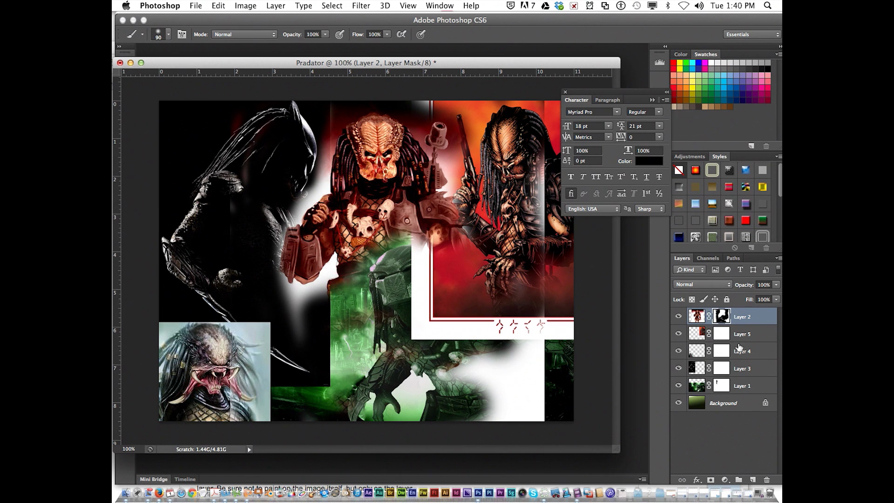
- Paint out Layer 5's white border on its mask to reveal the green predator
click(694, 334)
click(678, 333)
click(678, 334)
click(722, 334)
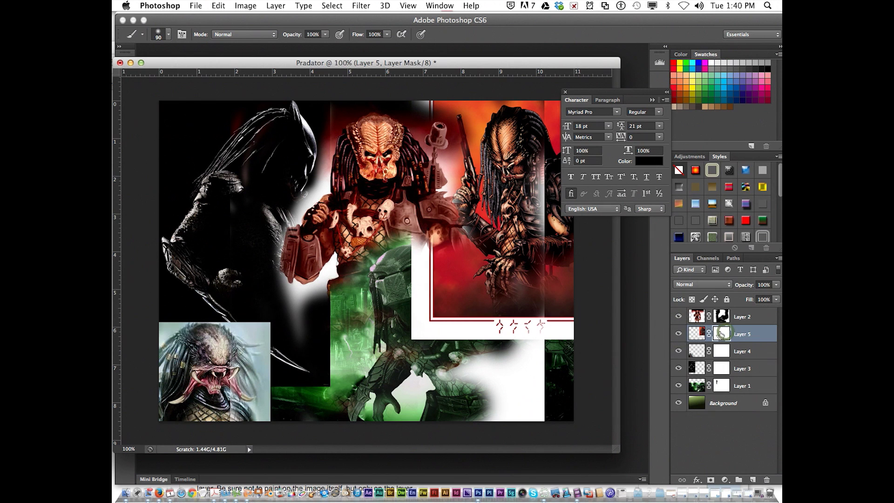
mouse_move(557, 326)
mouse_down()
mouse_move(514, 334)
mouse_move(442, 324)
mouse_move(541, 313)
mouse_move(575, 285)
mouse_move(522, 326)
mouse_move(419, 330)
mouse_move(598, 331)
mouse_move(423, 304)
mouse_move(422, 264)
mouse_move(434, 232)
mouse_move(469, 324)
mouse_move(438, 267)
mouse_move(418, 161)
mouse_move(434, 105)
mouse_move(454, 82)
mouse_move(450, 104)
mouse_up()
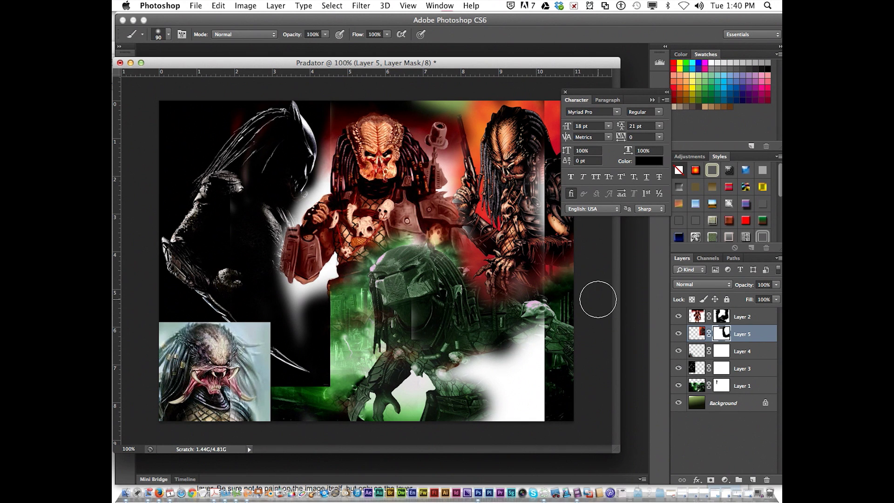
- Mask Layer 2's light right-edge strip and bottom-right white area
click(727, 318)
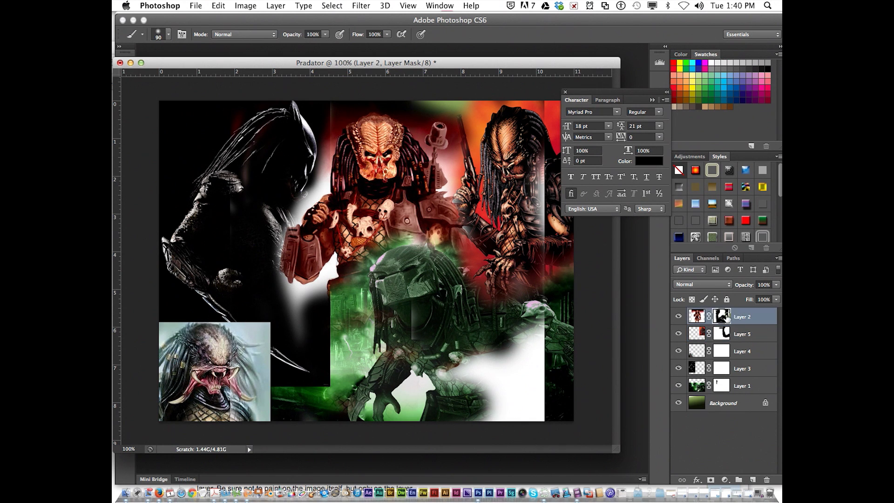
mouse_move(541, 215)
mouse_down()
mouse_move(509, 47)
mouse_move(544, 163)
mouse_move(534, 102)
mouse_move(534, 205)
mouse_up()
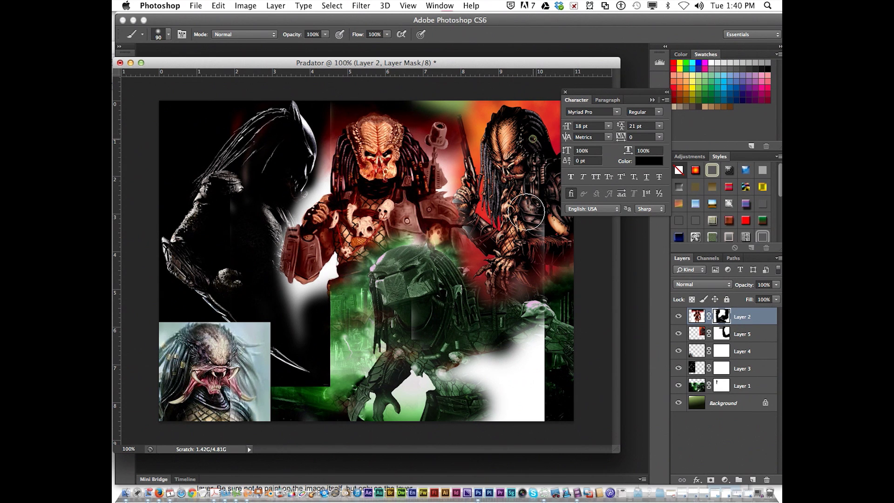
mouse_move(528, 291)
mouse_down()
mouse_move(539, 350)
mouse_move(502, 416)
mouse_move(494, 361)
mouse_move(523, 375)
mouse_move(535, 301)
mouse_move(565, 250)
mouse_move(545, 413)
mouse_up()
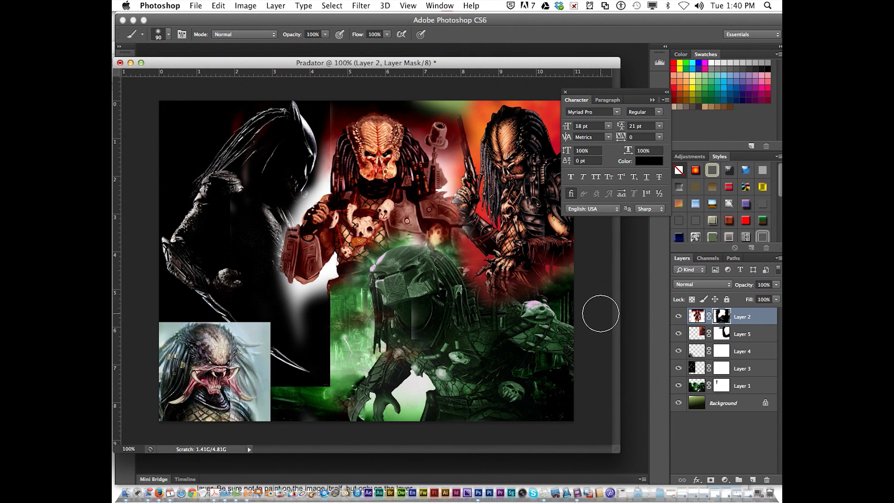
- Paint Layer 4's mask to blend the bottom-left face and claw into the collage
click(697, 351)
click(721, 351)
mouse_move(308, 398)
mouse_down()
mouse_move(285, 421)
mouse_move(278, 314)
mouse_move(283, 365)
mouse_move(248, 306)
mouse_move(218, 296)
mouse_move(261, 322)
mouse_move(279, 355)
mouse_move(280, 426)
mouse_move(273, 339)
mouse_move(166, 310)
mouse_move(148, 328)
mouse_move(164, 305)
mouse_move(142, 331)
mouse_move(185, 305)
mouse_move(237, 308)
mouse_move(166, 305)
mouse_move(135, 340)
mouse_up()
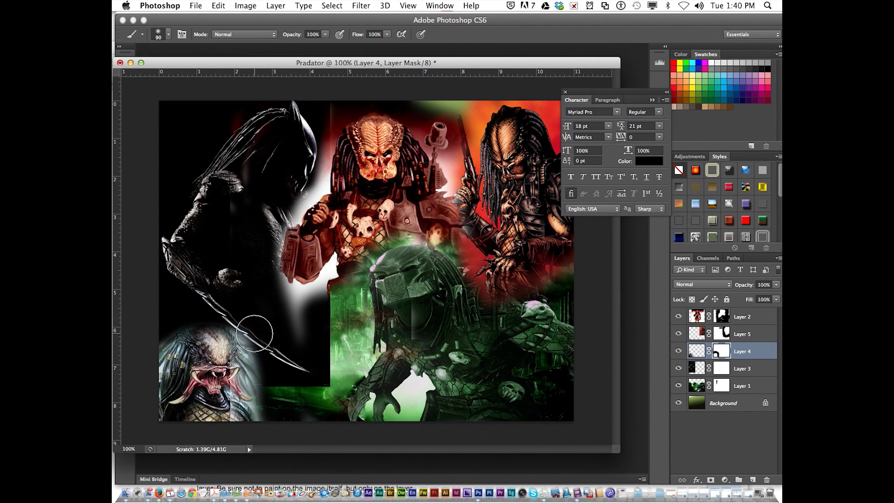
click(722, 321)
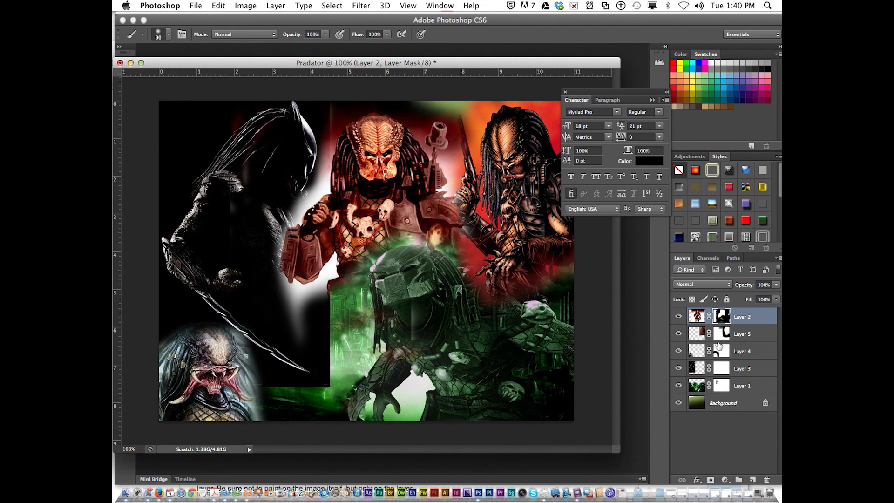
- Paint Layer 3's mask to reveal the dark area, green lightning and a glow near the top
click(729, 370)
click(724, 369)
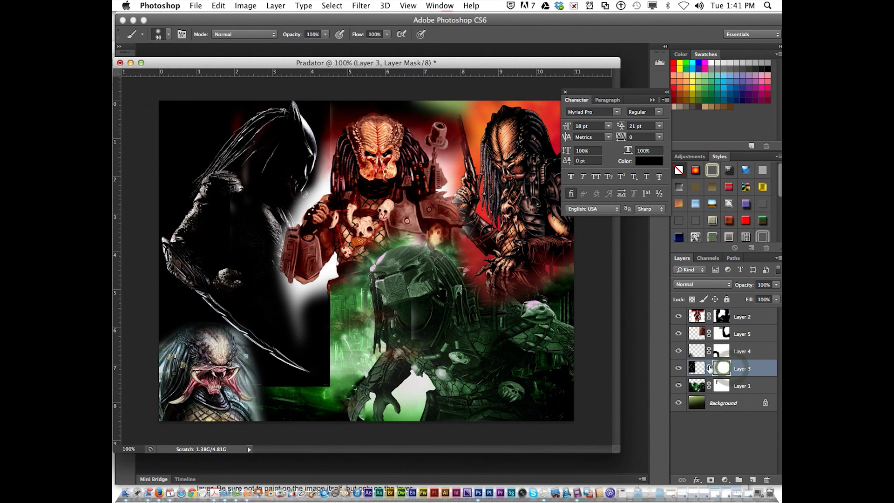
click(695, 368)
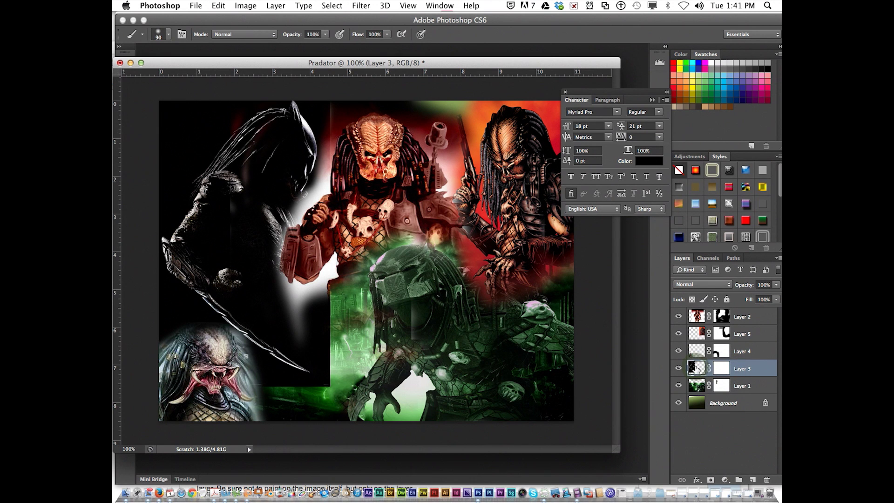
click(721, 368)
mouse_move(325, 298)
mouse_down()
mouse_move(333, 378)
mouse_move(312, 379)
mouse_move(325, 386)
mouse_move(303, 399)
mouse_move(277, 393)
mouse_up()
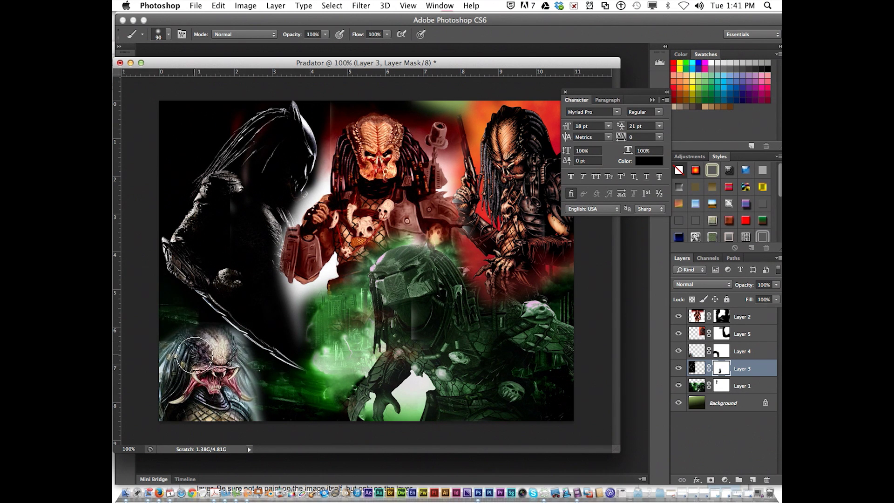
mouse_move(316, 333)
mouse_down()
mouse_move(292, 303)
mouse_move(325, 324)
mouse_move(325, 336)
mouse_move(270, 307)
mouse_up()
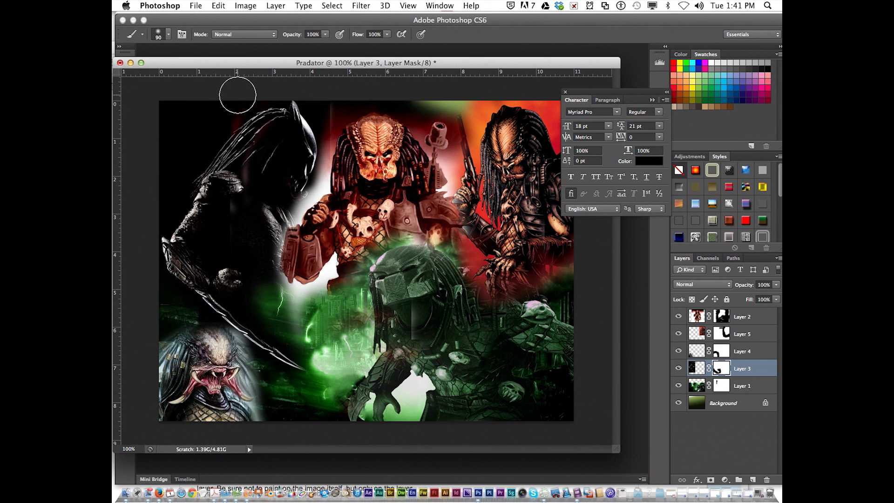
mouse_move(335, 100)
mouse_down()
mouse_move(320, 92)
mouse_move(388, 111)
mouse_up()
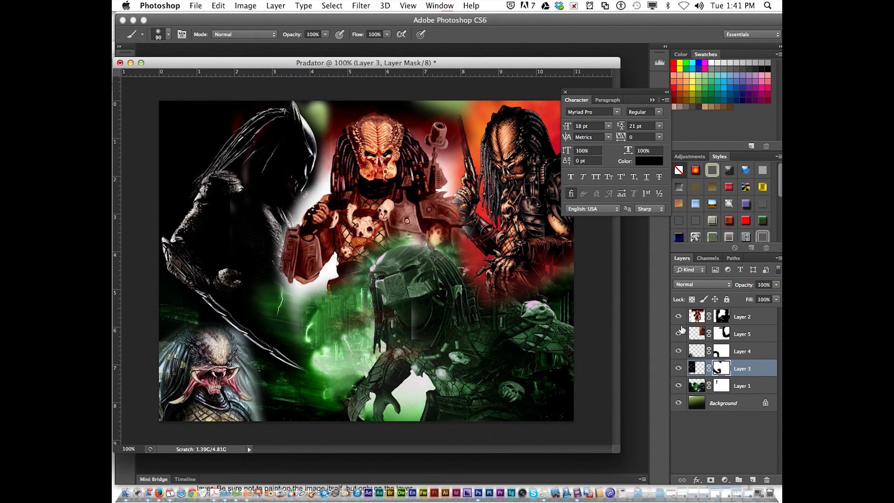
- Paint Layer 2's mask to spread the green glow lower down and around the left predator's head
click(704, 317)
click(722, 316)
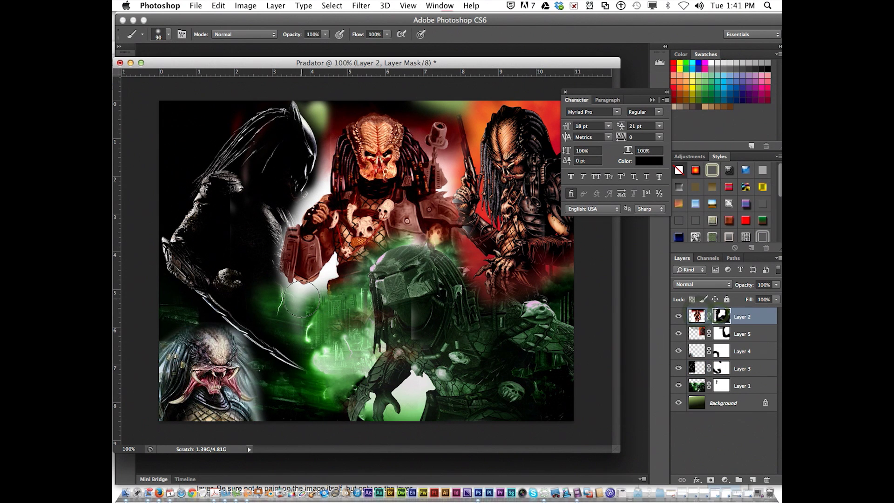
drag(307, 317, 259, 286)
mouse_move(296, 149)
mouse_down()
mouse_move(306, 166)
mouse_move(262, 238)
mouse_up()
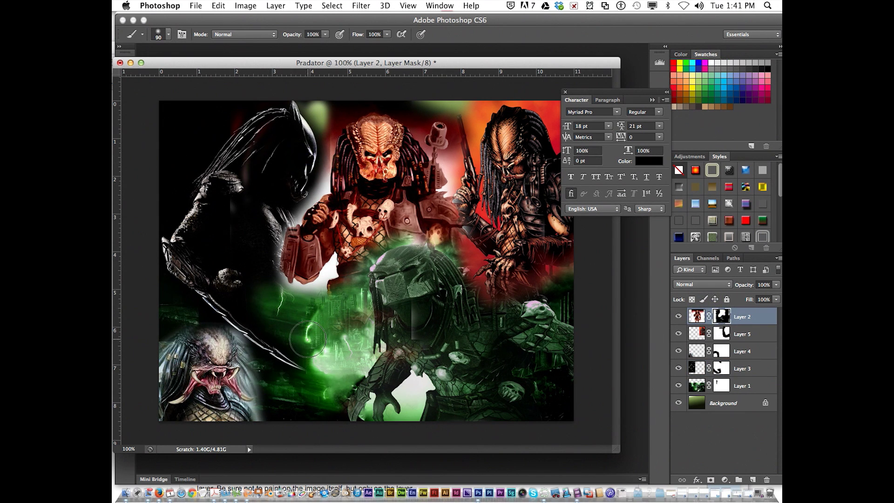
mouse_move(352, 325)
mouse_down()
mouse_move(304, 369)
mouse_move(264, 340)
mouse_up()
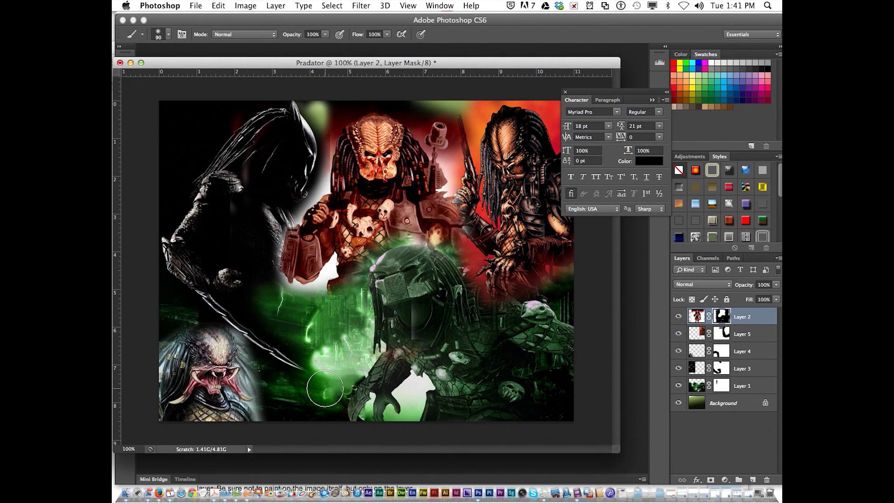
drag(280, 90, 311, 103)
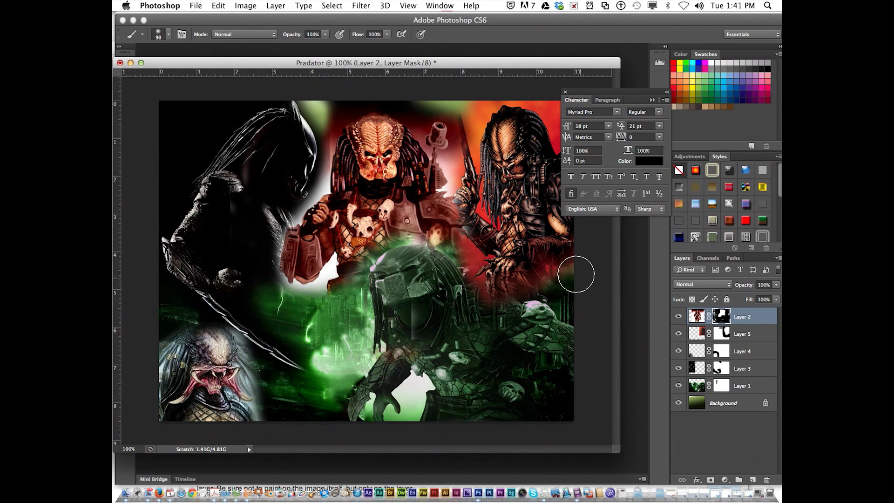
click(722, 333)
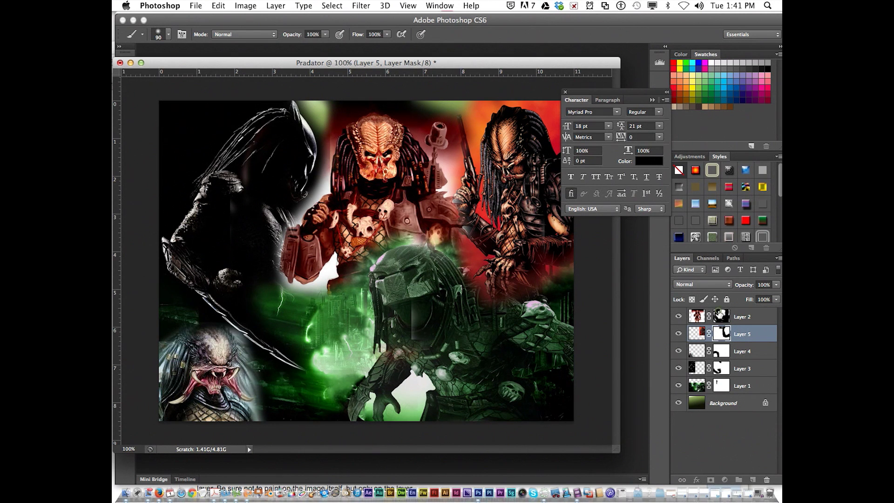
- Restore Layer 2's top edge in white, then hide it around the left predator's head in black
click(721, 317)
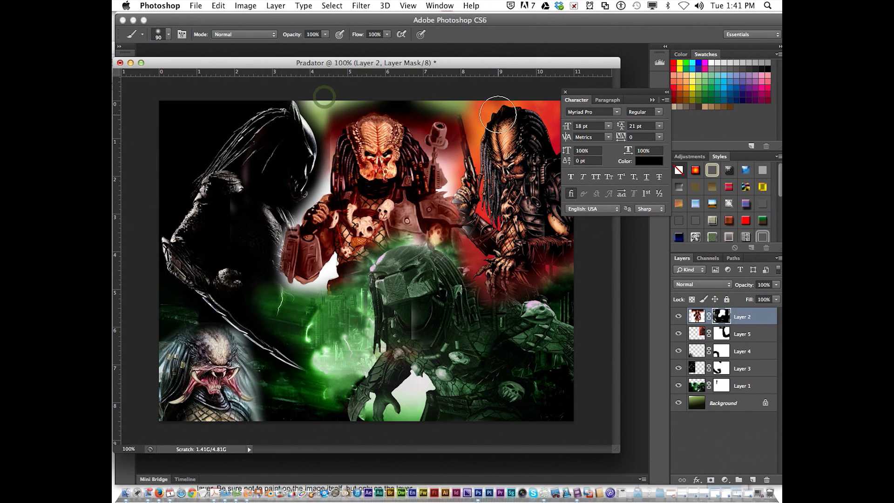
key(x)
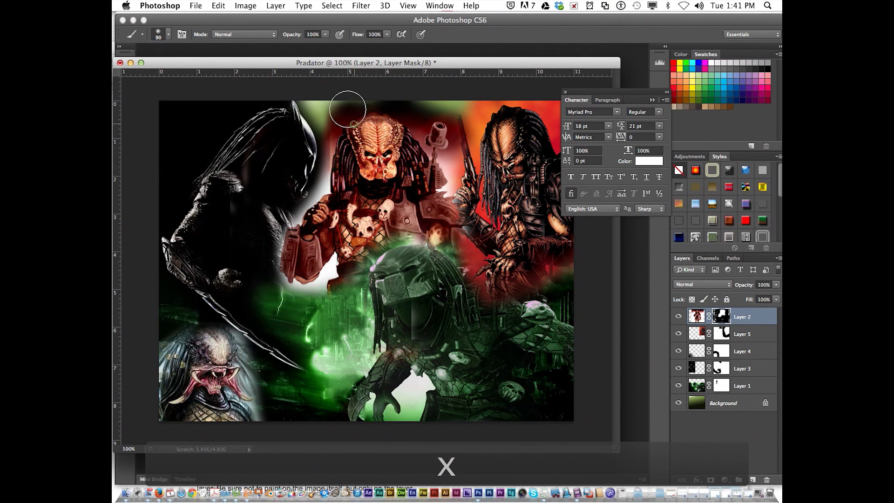
drag(339, 120, 302, 101)
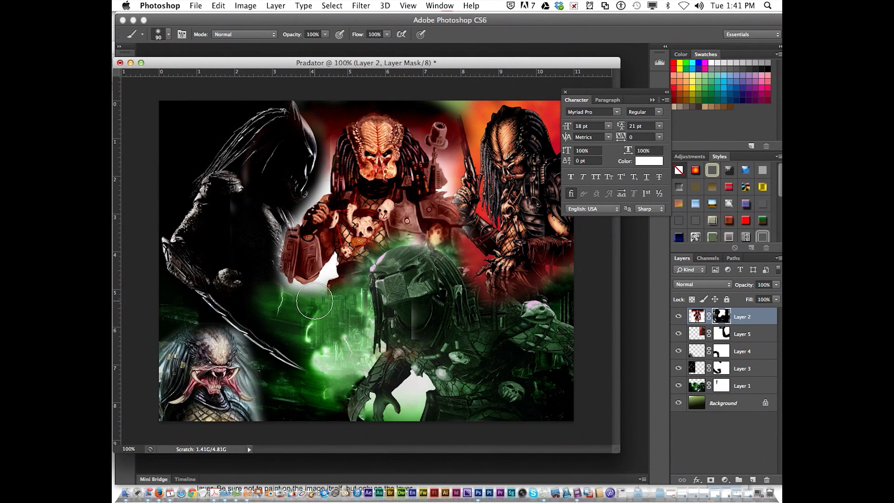
key(x)
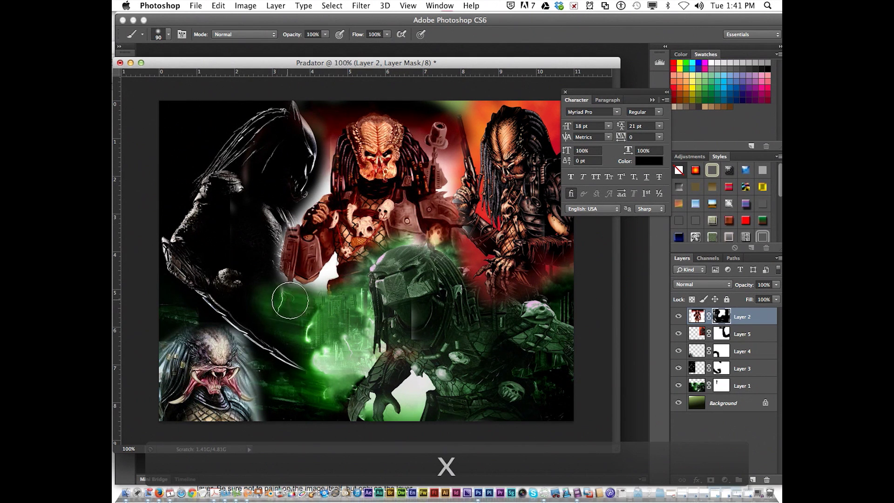
drag(297, 192, 304, 174)
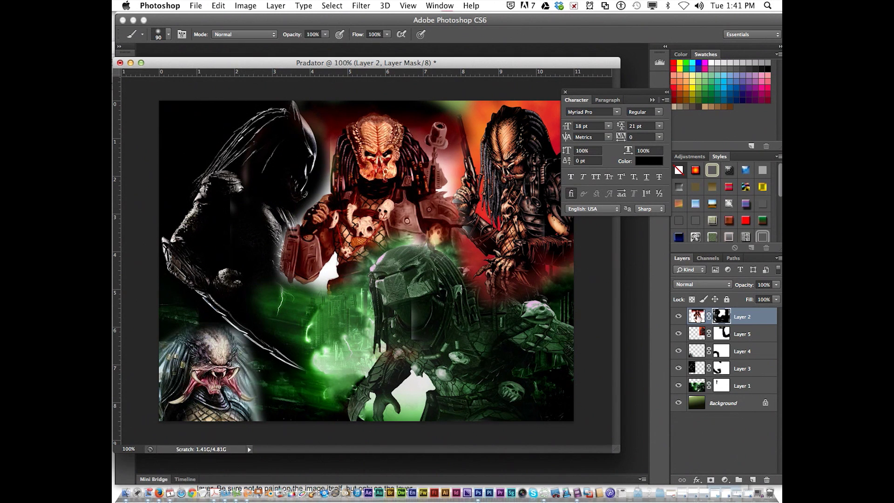
- Mask Layer 3 around the central predator's head and restore the area over its hand
click(700, 369)
click(721, 369)
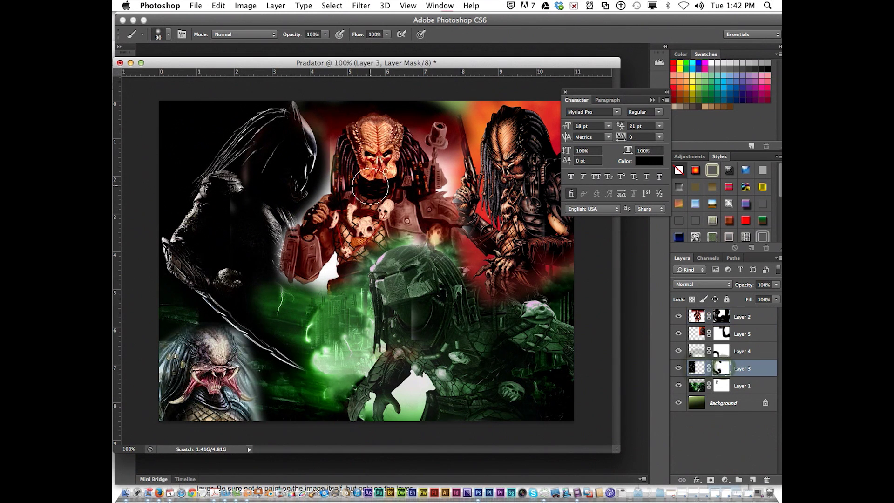
mouse_move(348, 159)
mouse_down()
mouse_move(334, 129)
mouse_move(340, 198)
mouse_move(341, 99)
mouse_up()
mouse_move(335, 200)
mouse_down()
mouse_move(321, 227)
mouse_move(352, 253)
mouse_up()
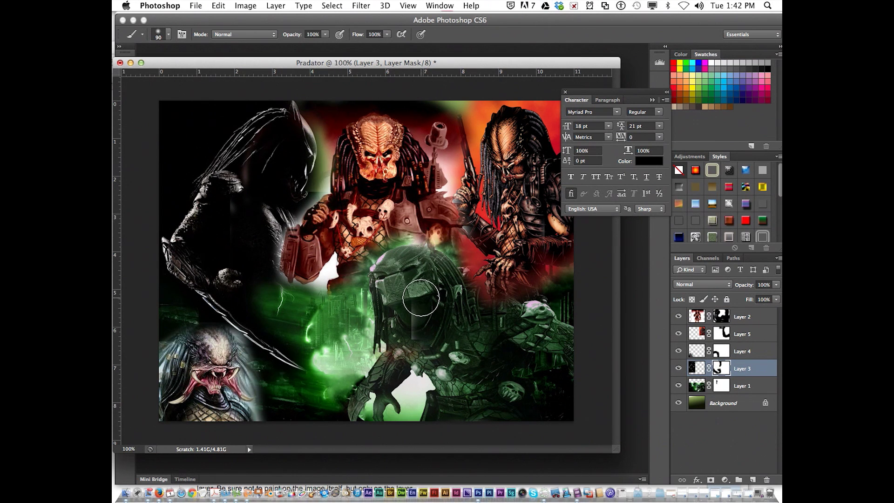
click(701, 382)
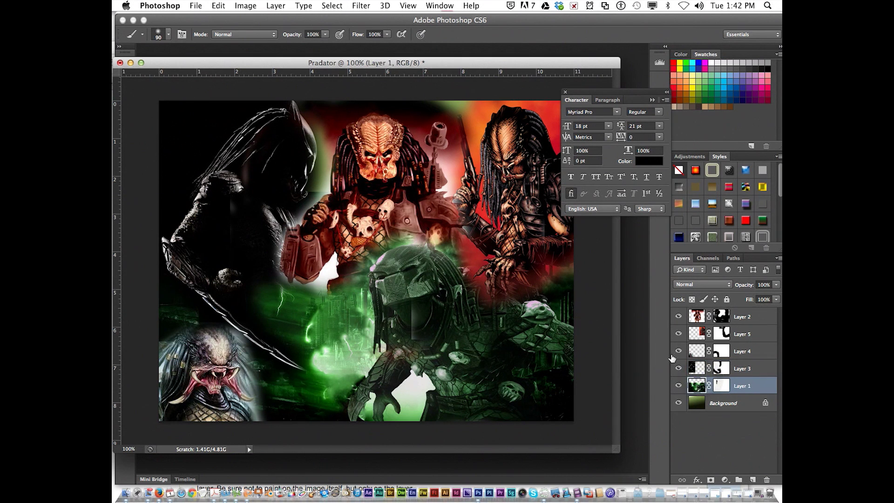
- Undo the stray brush stroke painted on Layer 1's image with Edit > Step Backward
mouse_move(298, 189)
mouse_down()
mouse_move(352, 186)
mouse_move(333, 187)
mouse_move(418, 211)
mouse_move(348, 197)
mouse_move(320, 181)
mouse_move(321, 150)
mouse_move(308, 123)
mouse_move(299, 112)
mouse_move(265, 117)
mouse_up()
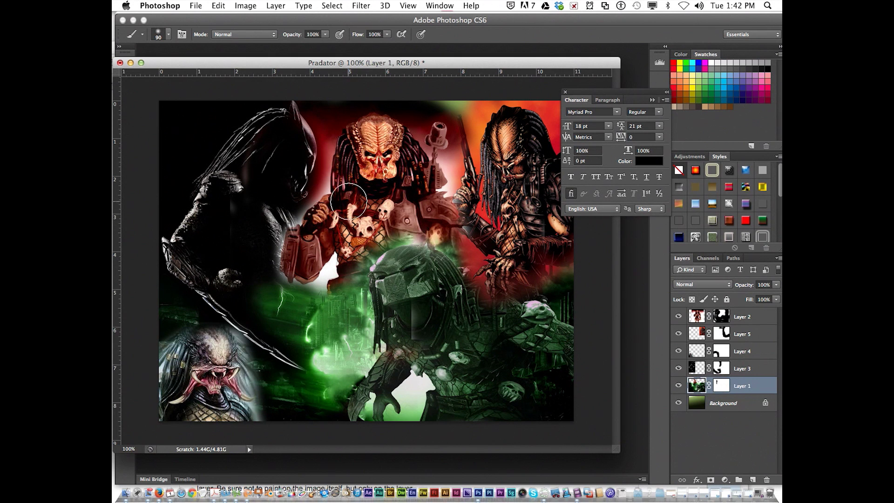
click(220, 6)
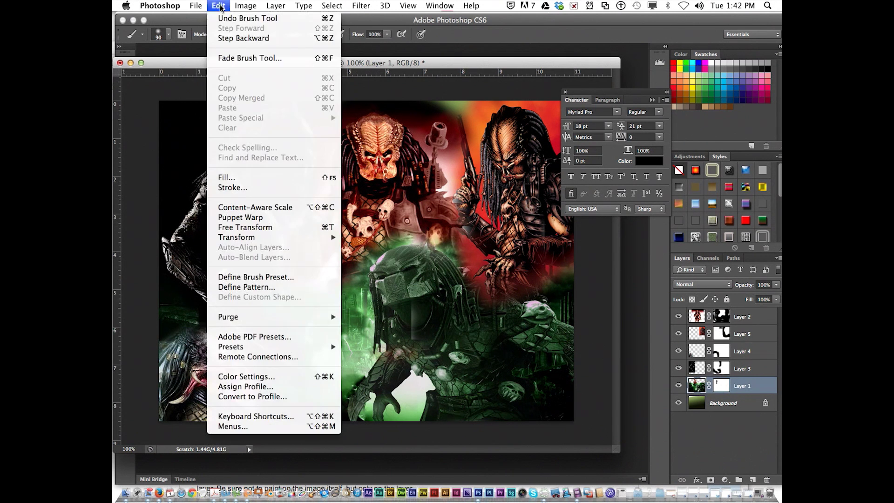
click(230, 37)
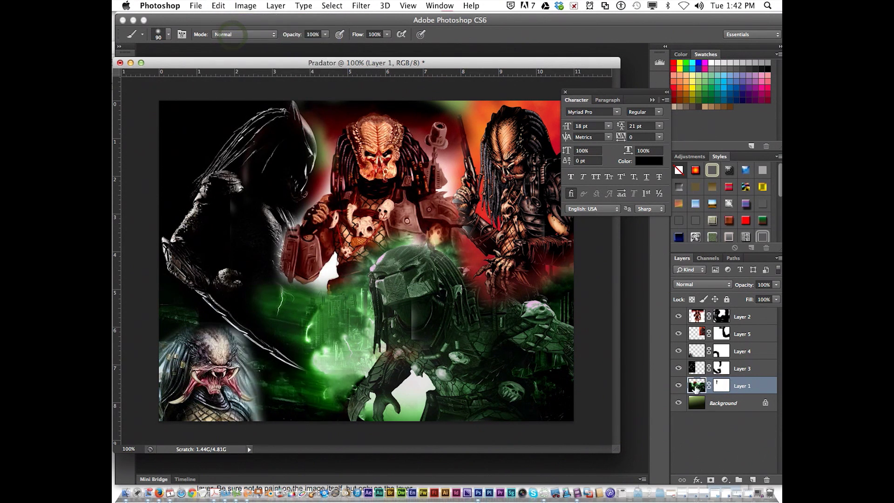
- Hide Layer 1's green ring and glow in black on its mask, then restore some glow in white
click(722, 385)
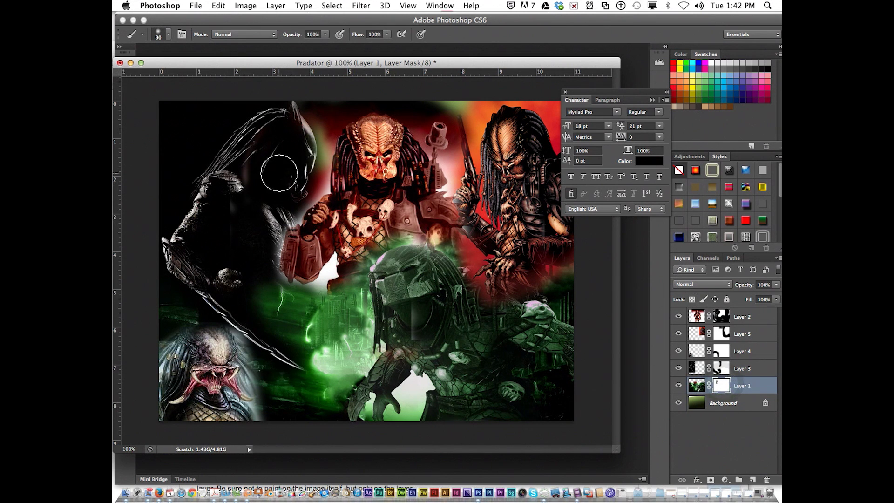
drag(337, 181, 303, 186)
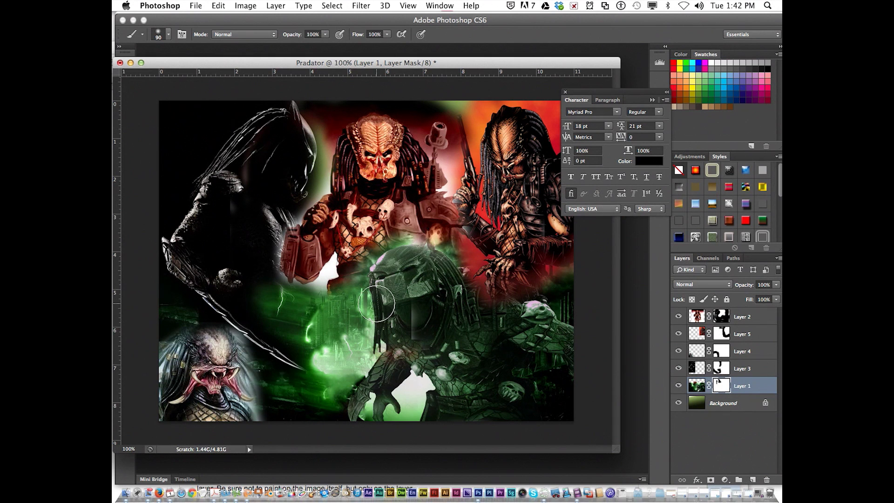
mouse_move(303, 302)
mouse_down()
mouse_move(341, 359)
mouse_move(334, 382)
mouse_move(305, 330)
mouse_move(311, 353)
mouse_up()
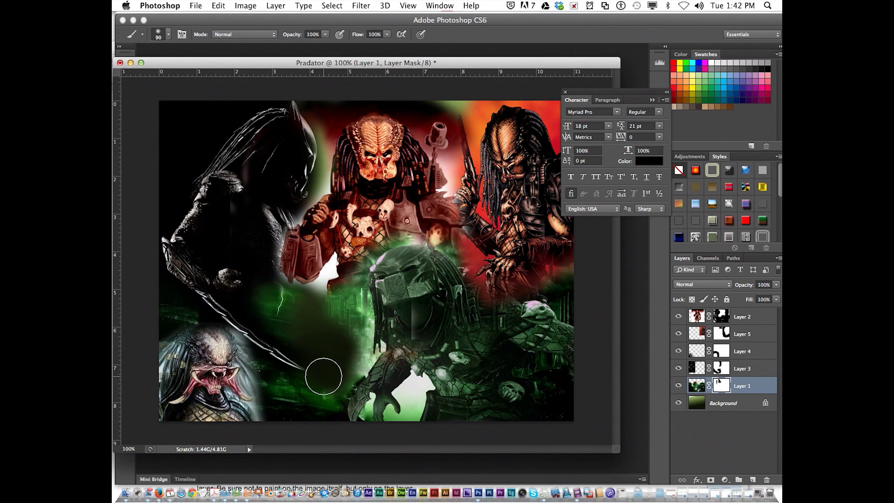
key(x)
mouse_move(319, 371)
mouse_down()
mouse_move(346, 331)
mouse_move(301, 341)
mouse_move(283, 332)
mouse_move(318, 319)
mouse_move(296, 304)
mouse_up()
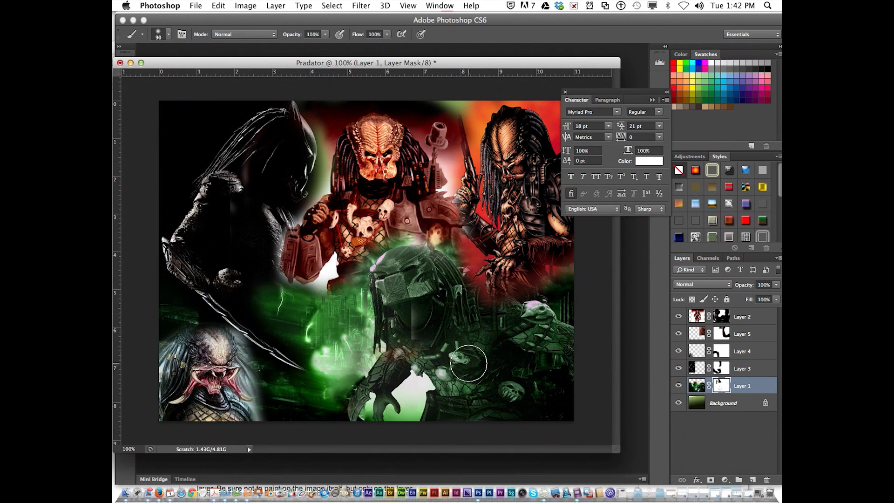
- On Layer 2's mask, hide the area around the dark head, reveal the red predator's dreadlocks, and hide the shoulder edge with a smaller brush
click(720, 316)
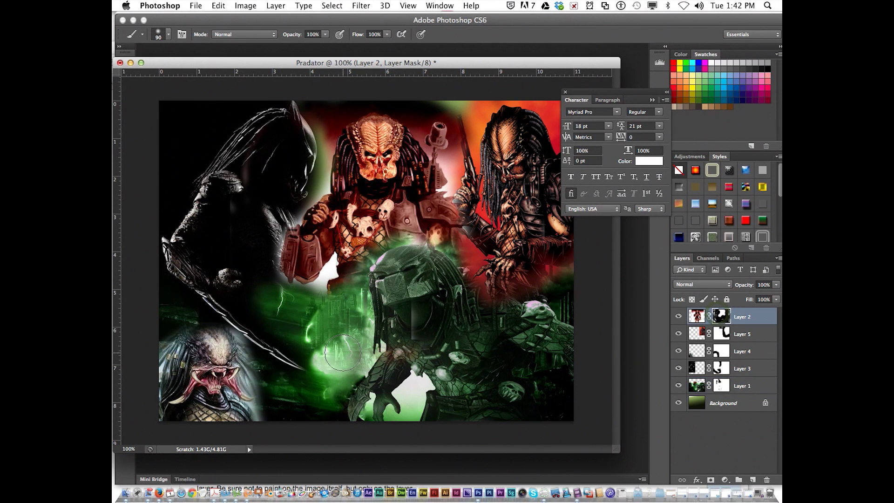
key(x)
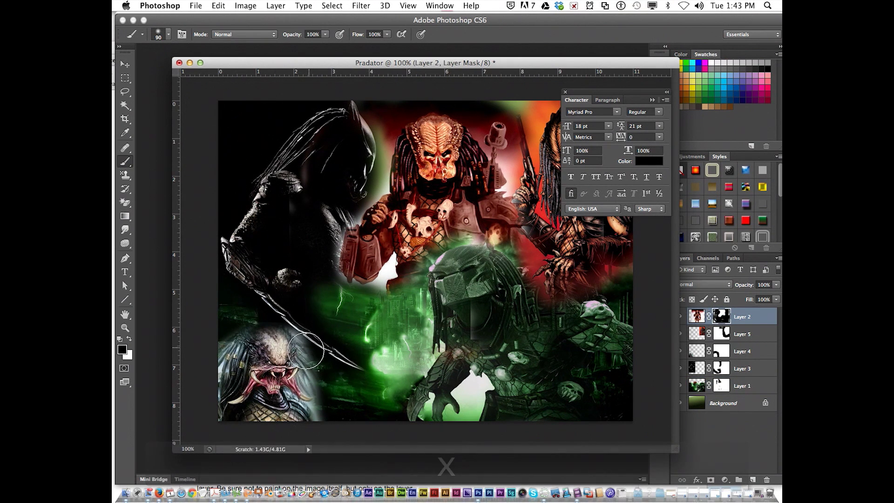
drag(357, 139, 347, 116)
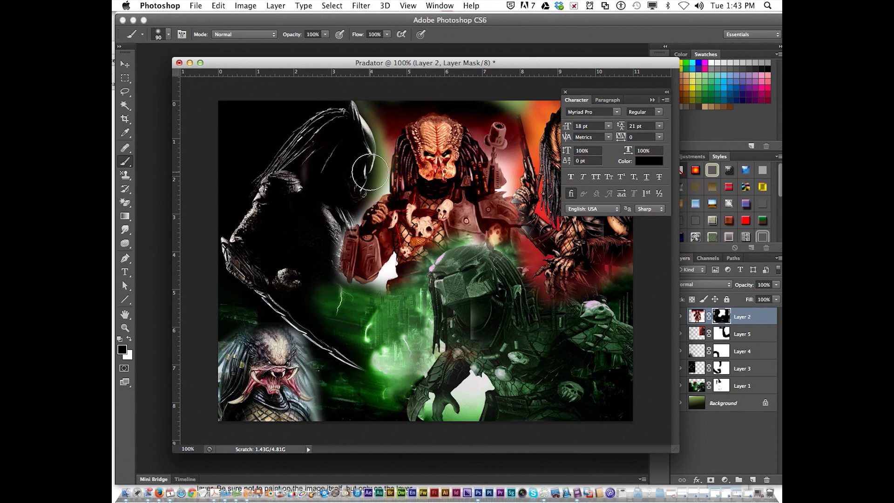
key(x)
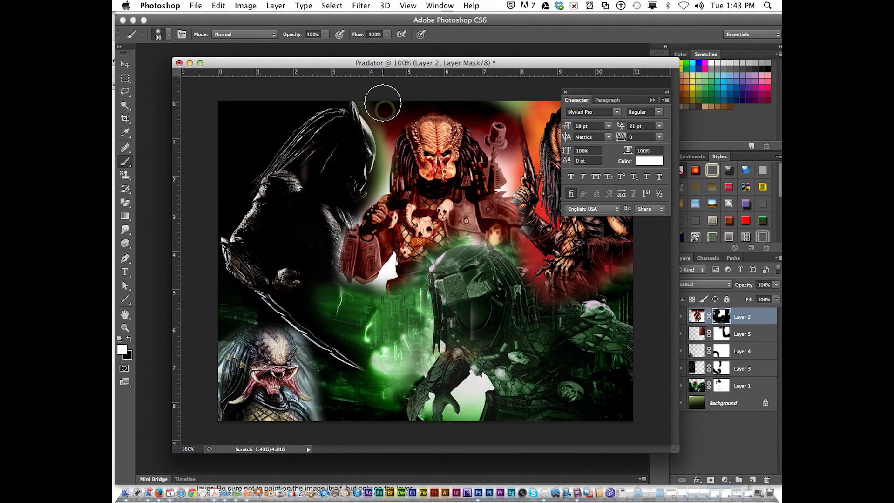
mouse_move(396, 127)
mouse_down()
mouse_move(394, 194)
mouse_move(402, 188)
mouse_move(366, 180)
mouse_move(364, 159)
mouse_move(367, 178)
mouse_move(321, 247)
mouse_move(334, 292)
mouse_move(367, 297)
mouse_up()
key(x)
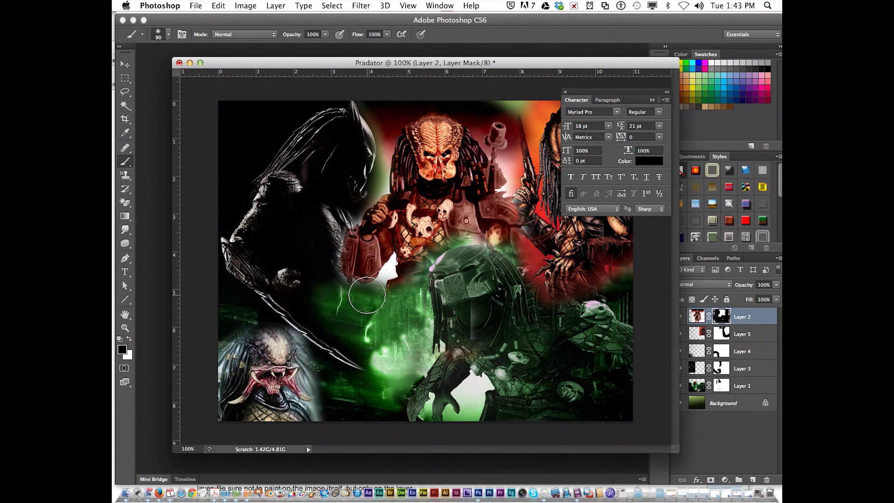
key(bracketleft)
key(bracketleft)
key(bracketleft)
key(bracketleft)
key(bracketleft)
key(bracketleft)
key(bracketleft)
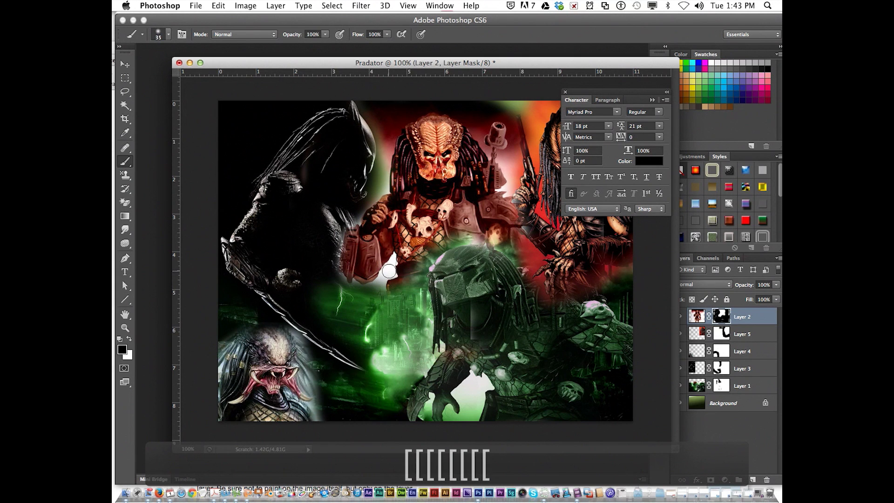
mouse_move(389, 269)
mouse_down()
mouse_move(368, 293)
mouse_move(334, 289)
mouse_move(353, 291)
mouse_move(393, 271)
mouse_move(393, 305)
mouse_up()
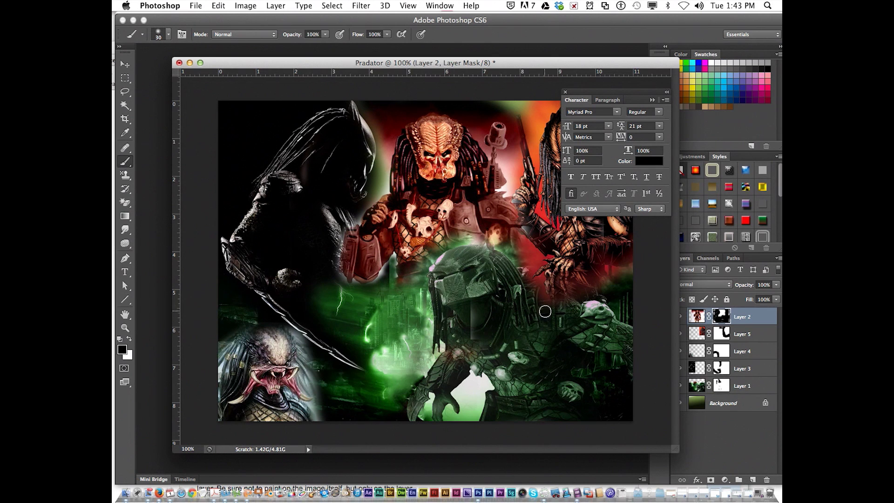
- Target Layer 3's mask with black paint and shift the document window slightly left and down
click(721, 368)
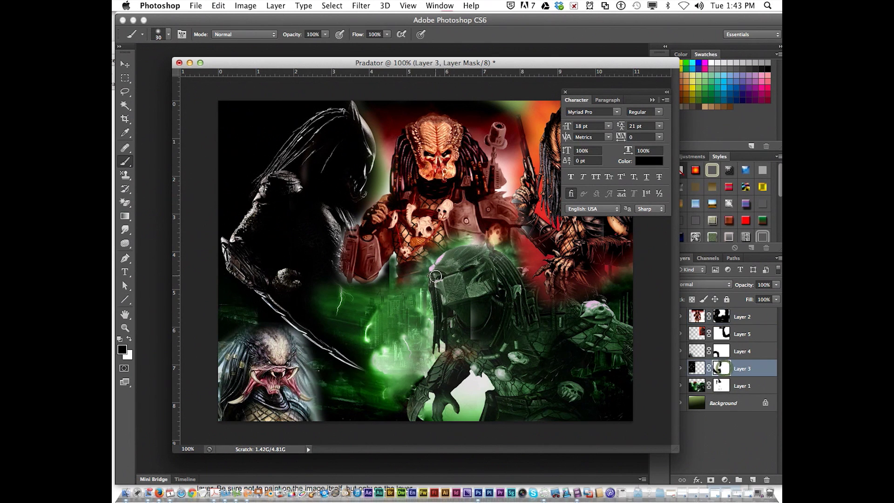
key(x)
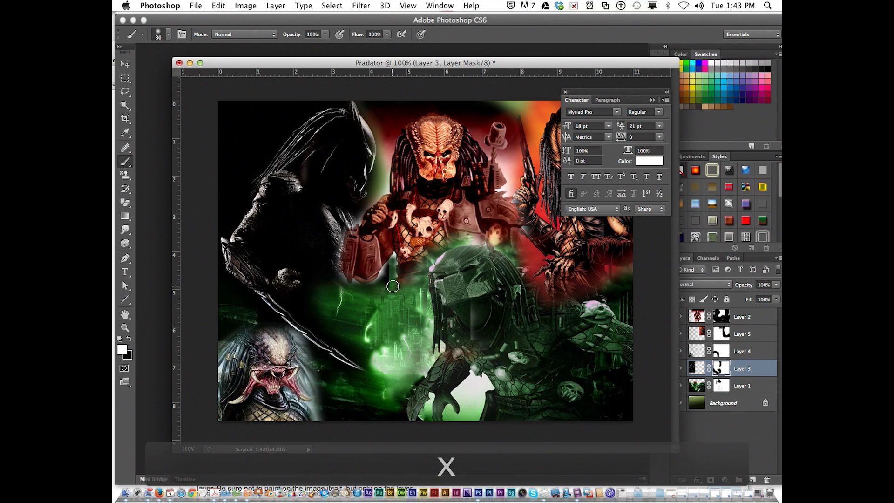
key(x)
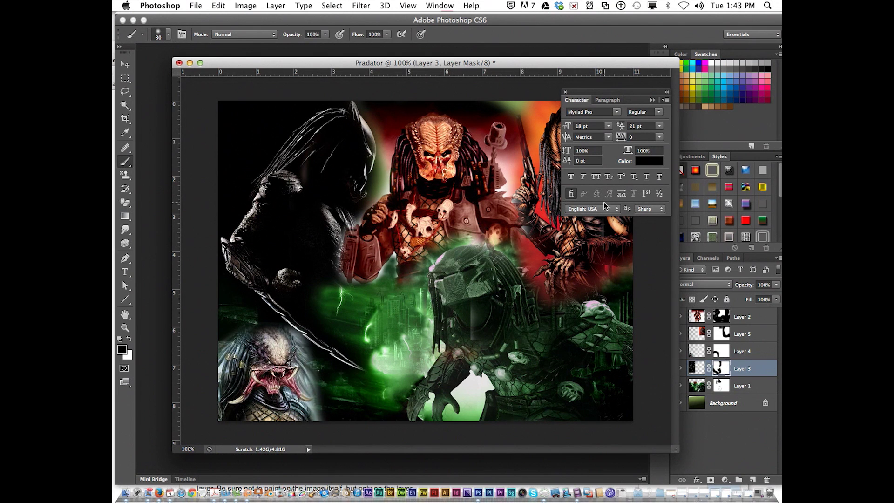
drag(514, 59, 487, 77)
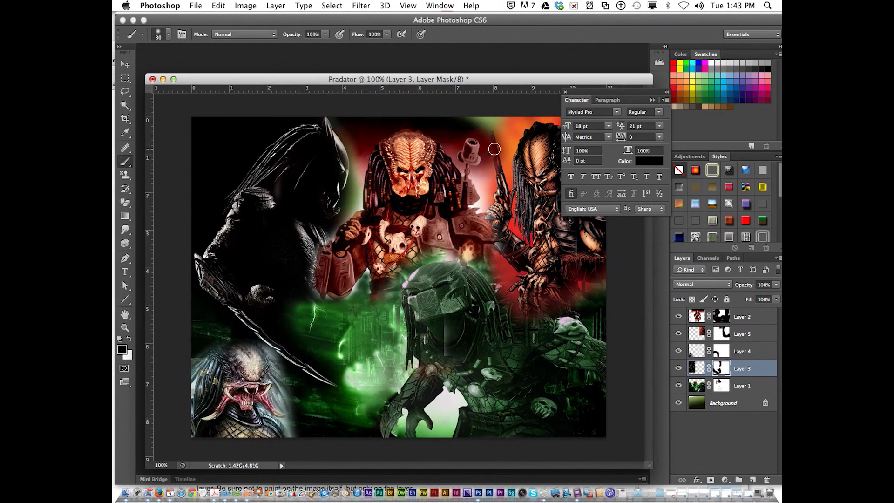
- In Firefox, review the assignment's text title requirement and view dafont's Eroded fonts
click(157, 490)
drag(231, 361, 358, 360)
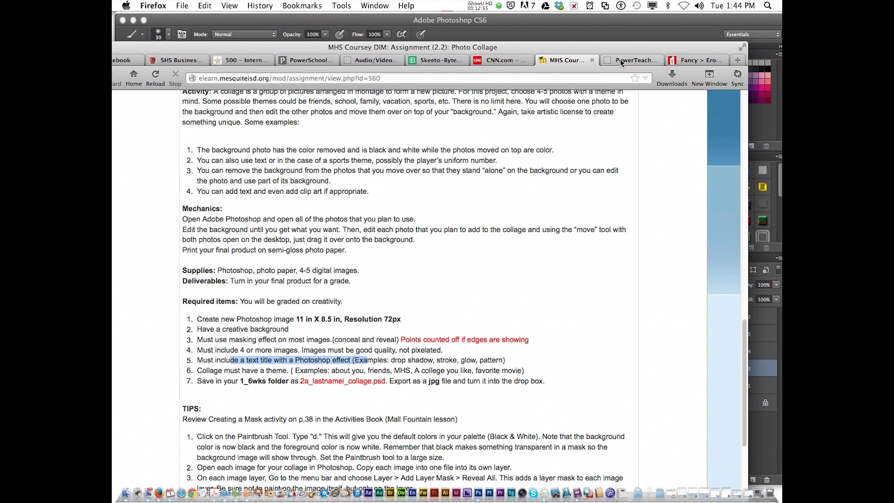
click(692, 62)
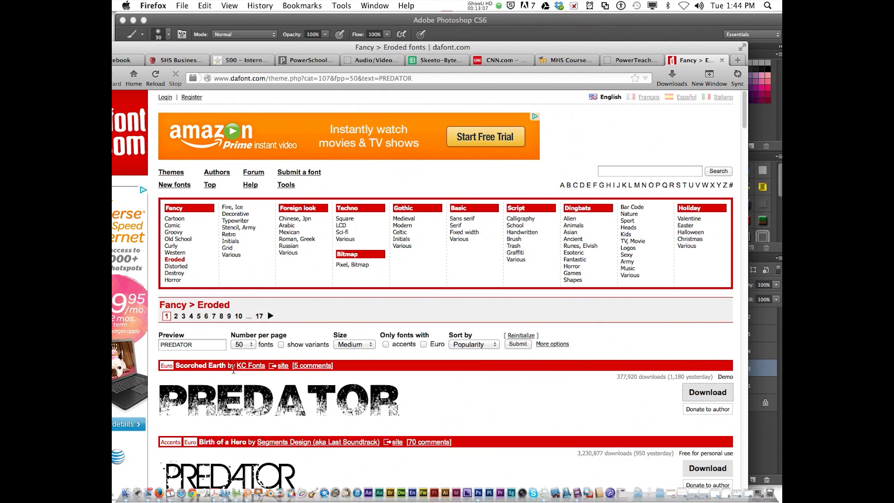
- Move the browser out of the way and bring Photoshop back to the front
drag(140, 46, 221, 51)
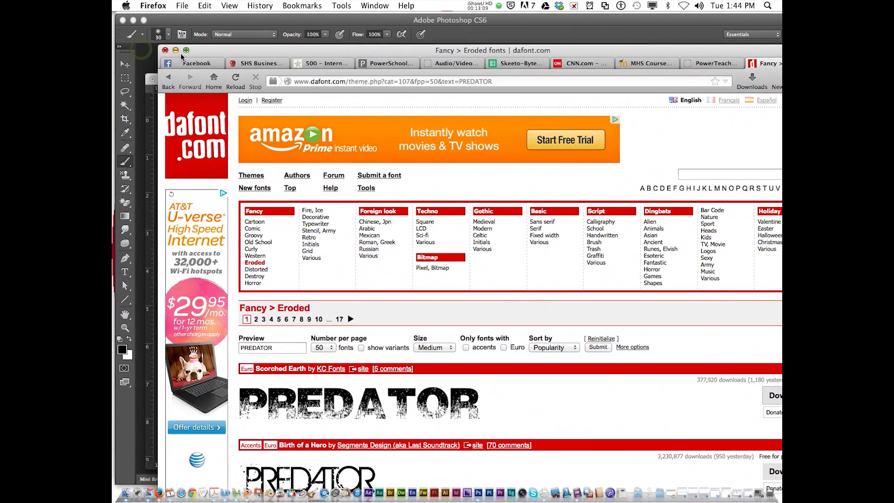
click(175, 51)
click(226, 84)
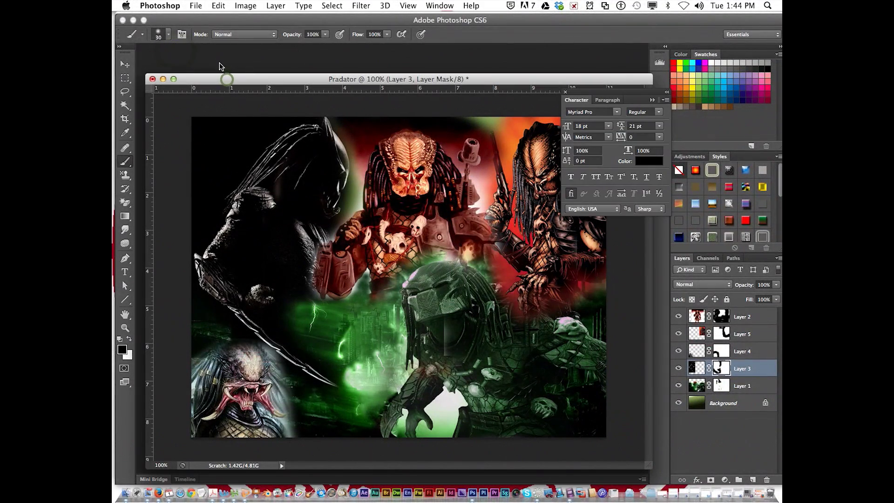
- Pick the Scorched Earth font for the Type tool and draw a text box across the lower collage
click(125, 272)
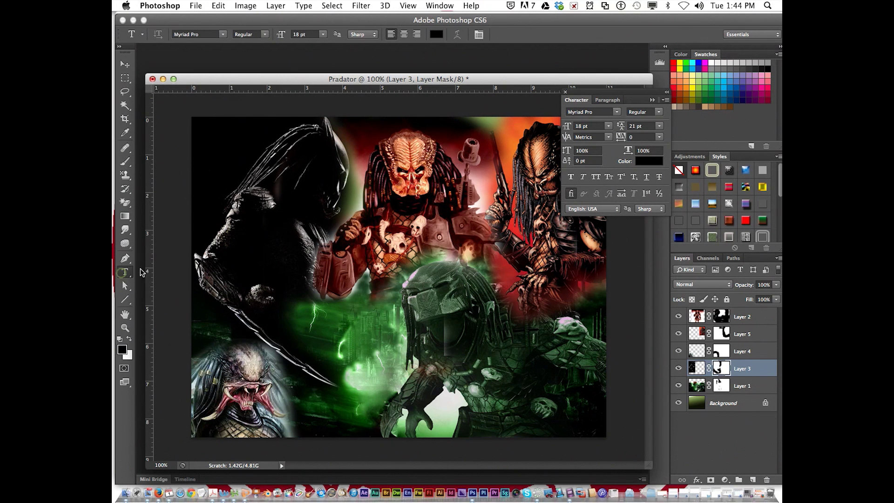
click(223, 34)
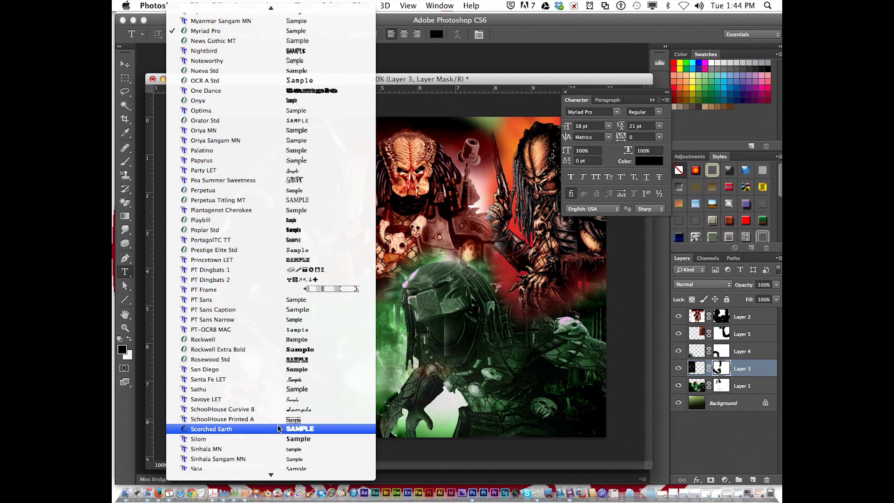
click(292, 429)
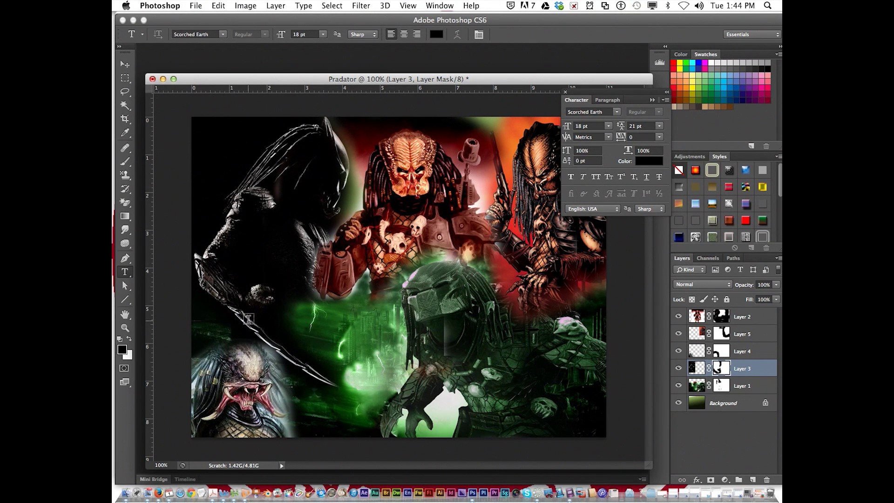
drag(257, 322, 609, 438)
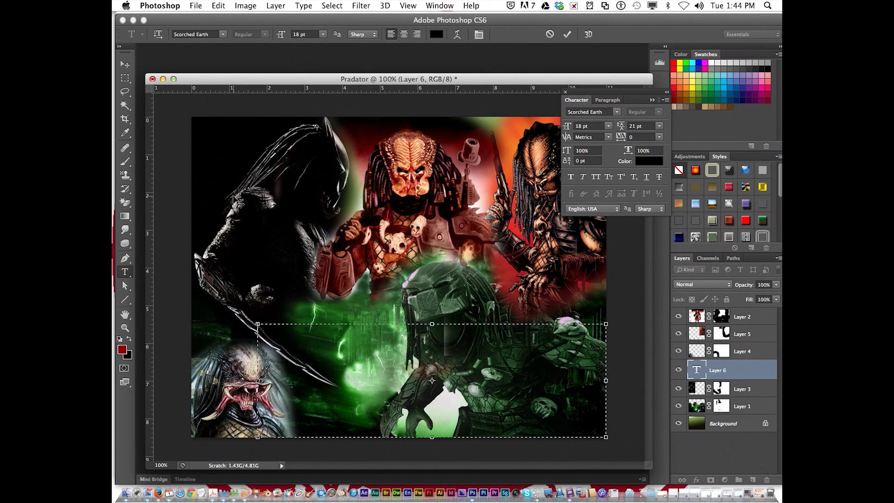
- Type PREDATOR at about 113 pt, then select it and reduce the size to 110 pt
drag(280, 35, 283, 33)
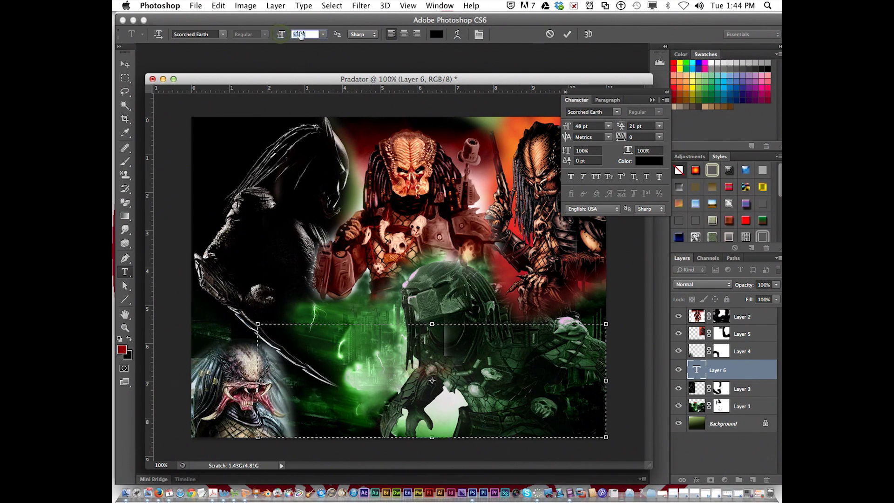
text(68)
key(Return)
drag(279, 34, 284, 41)
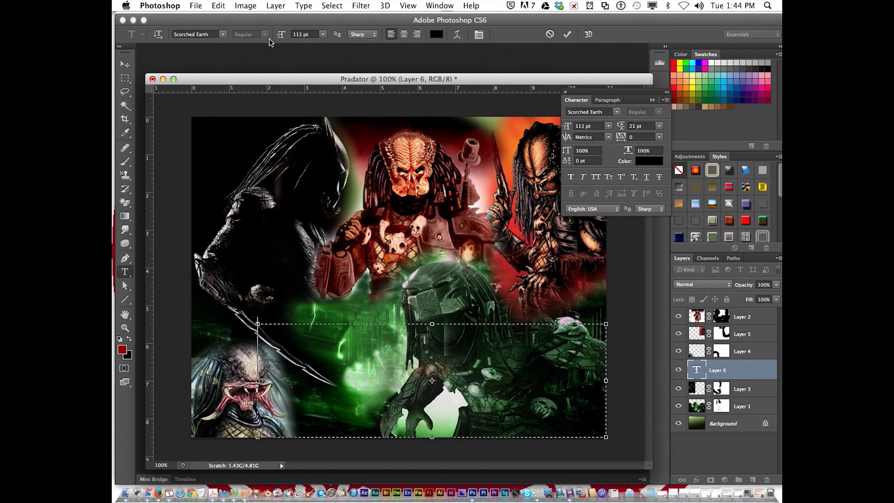
text(preda)
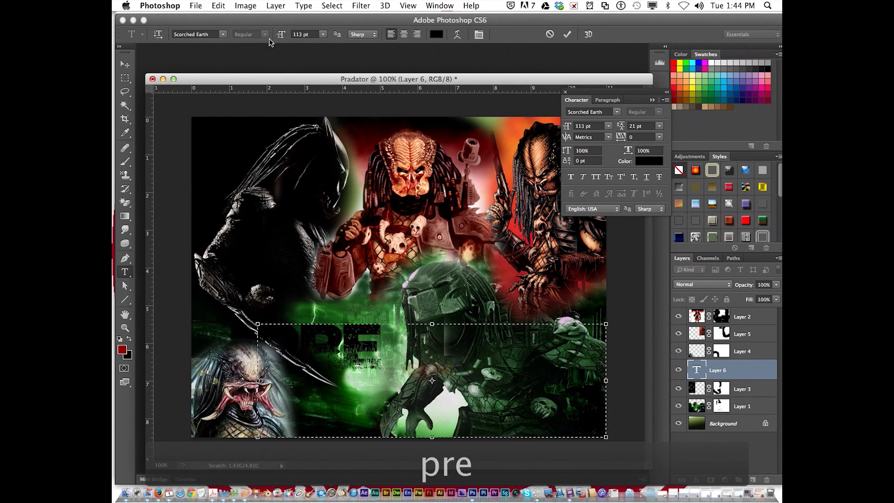
text(tor)
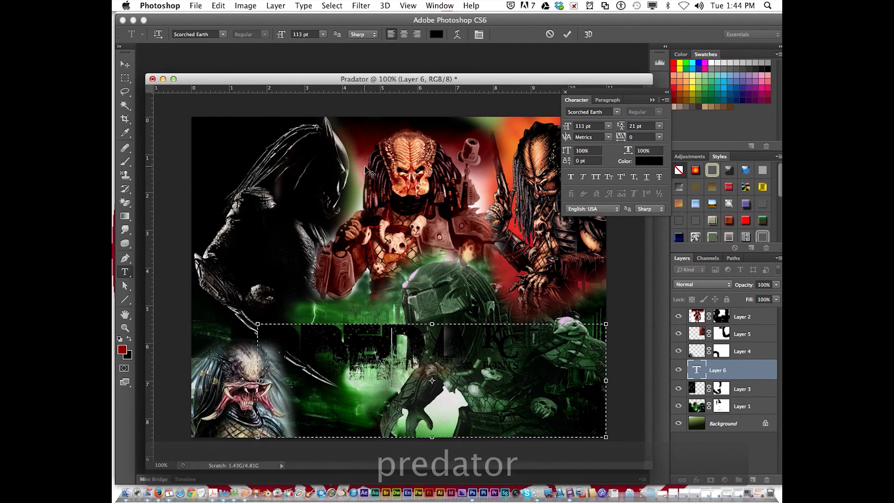
double_click(404, 363)
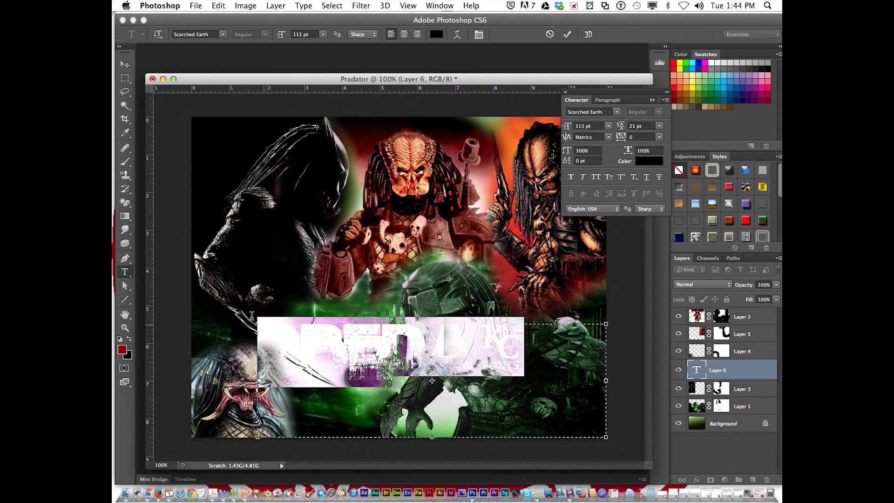
drag(281, 35, 280, 37)
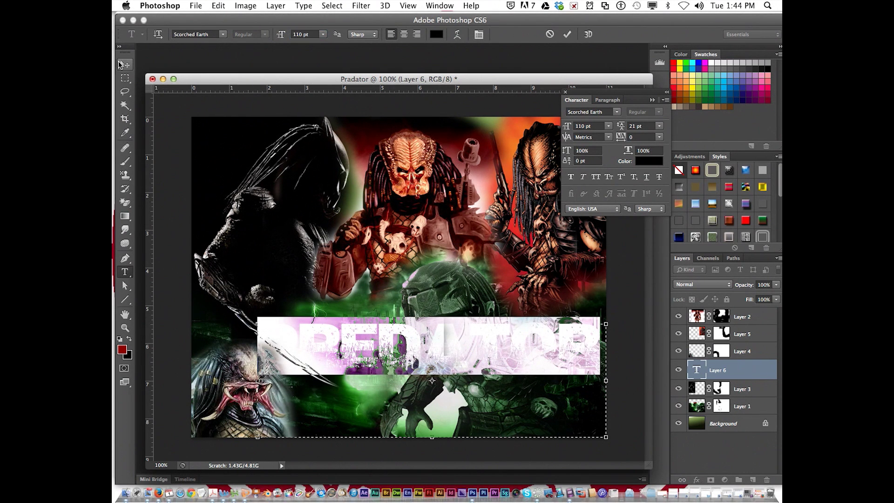
- Colour the PREDATOR text orange (eb6d22) and move the title down to the collage's bottom edge
click(437, 34)
drag(525, 115, 555, 190)
click(514, 138)
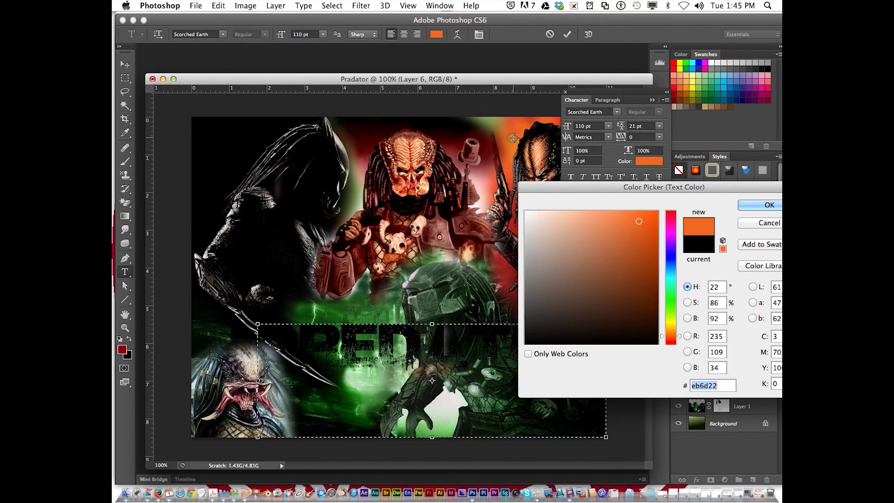
drag(641, 189, 477, 189)
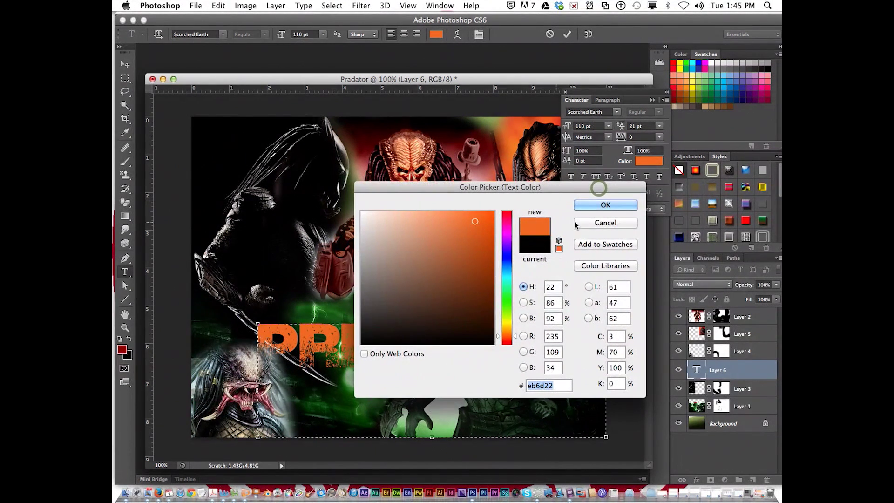
click(606, 206)
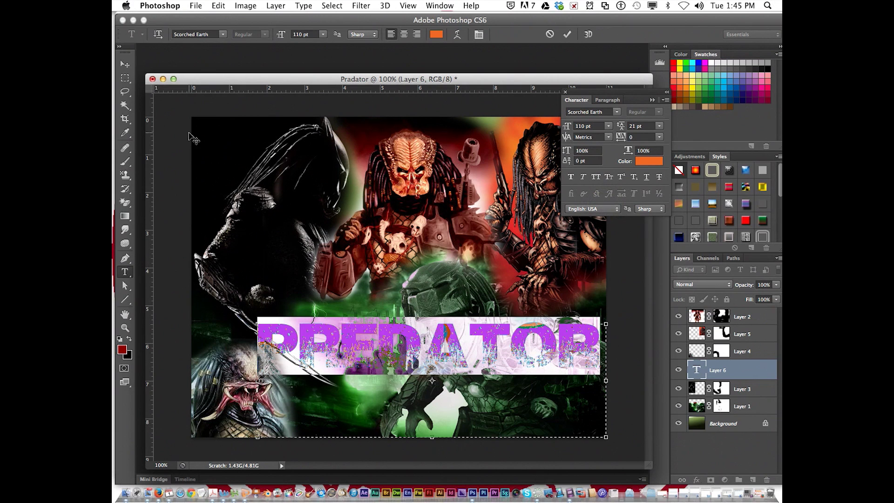
click(126, 64)
drag(399, 357, 394, 418)
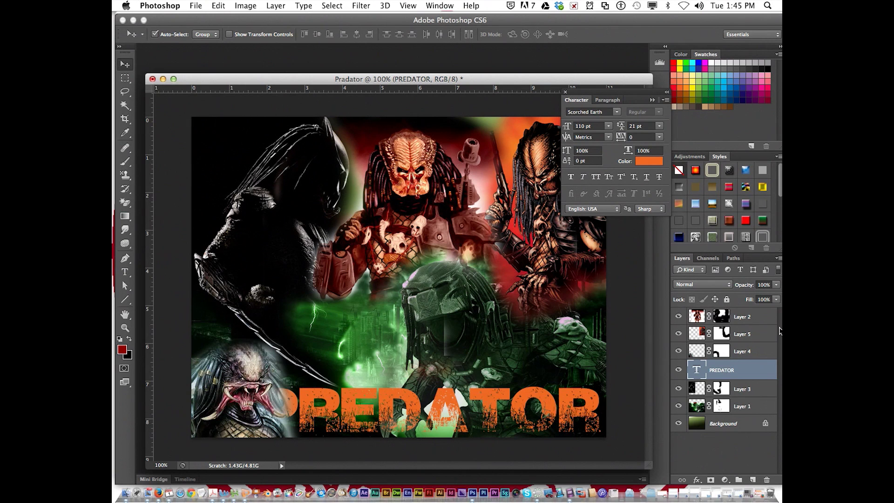
- Raise the PREDATOR layer to the top, nudge the title, and add a 1 px black stroke with Drop Shadow enabled
drag(725, 371, 717, 315)
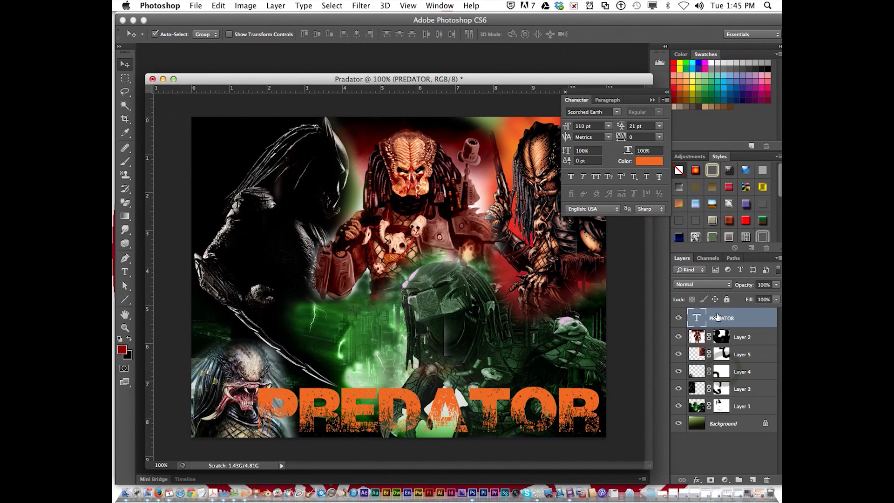
drag(411, 403, 415, 407)
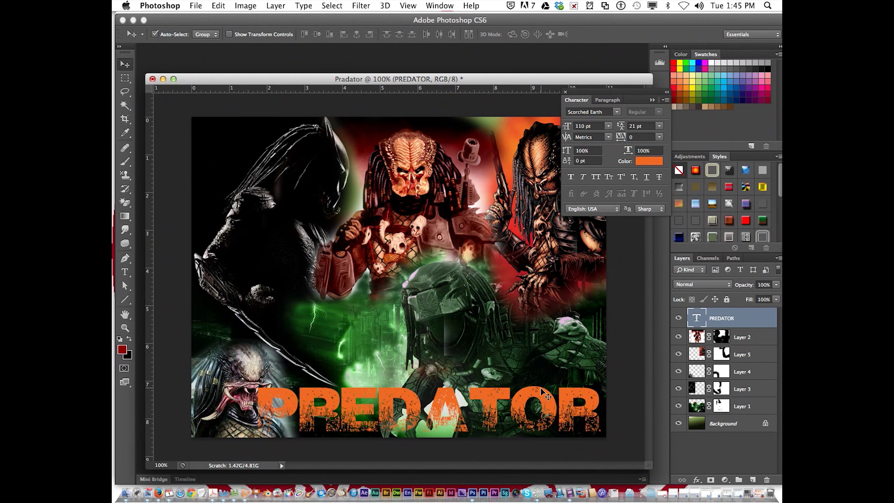
click(698, 481)
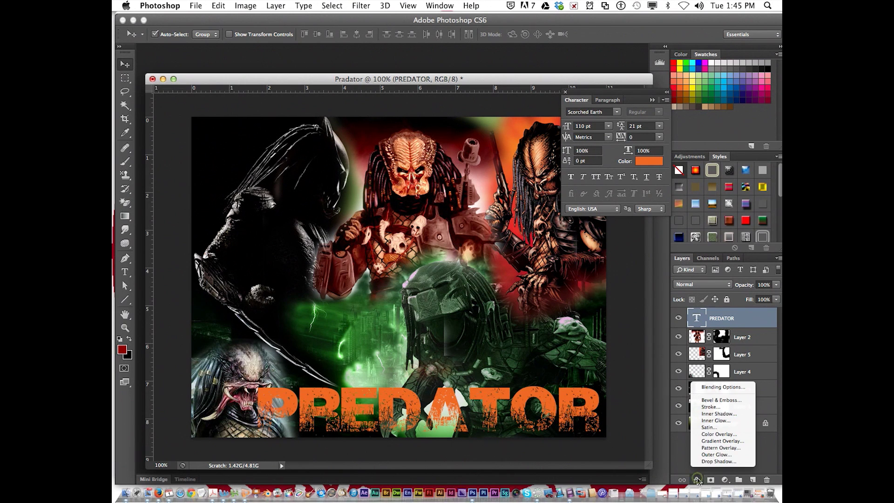
click(710, 407)
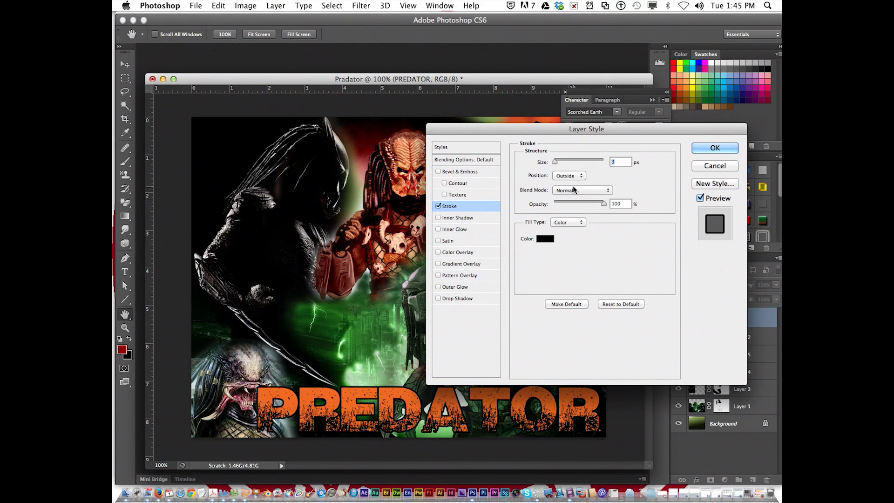
drag(556, 163, 554, 166)
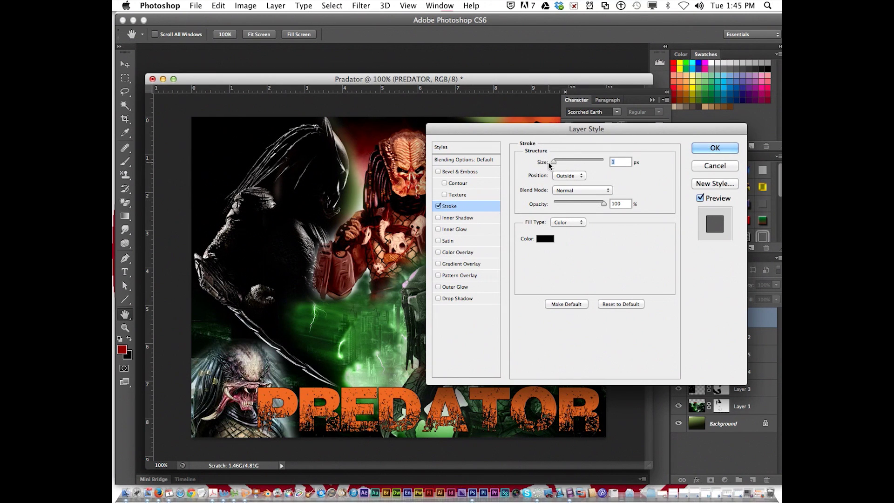
click(458, 298)
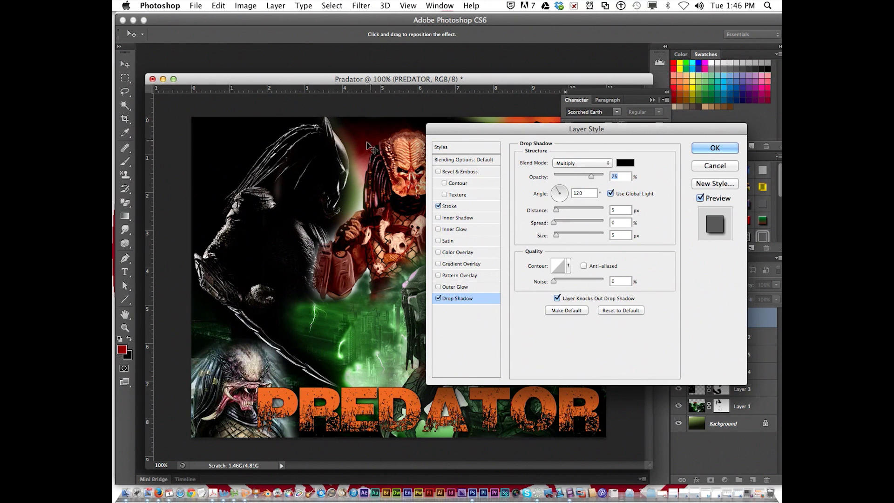
- Make the drop shadow dark red (691414) with wider spread, then apply it with the stroke
click(629, 167)
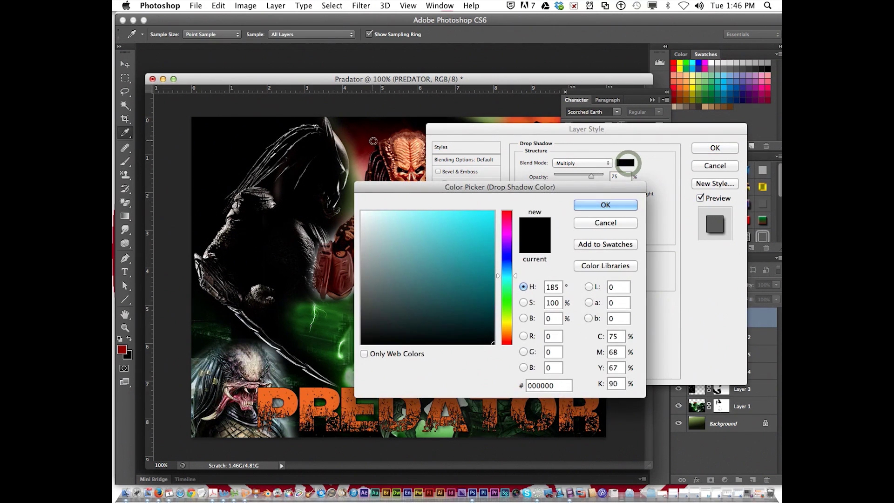
click(365, 155)
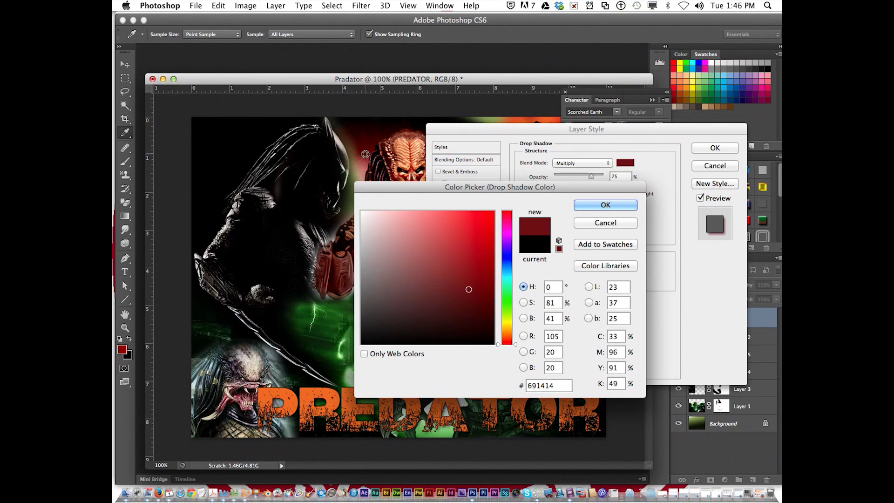
click(606, 205)
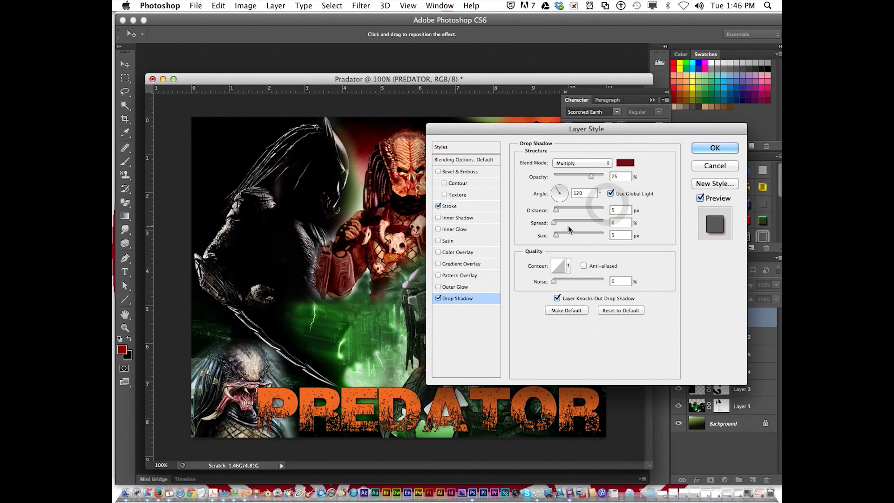
mouse_move(555, 222)
mouse_down()
mouse_move(566, 226)
mouse_move(563, 213)
mouse_move(555, 212)
mouse_move(560, 237)
mouse_up()
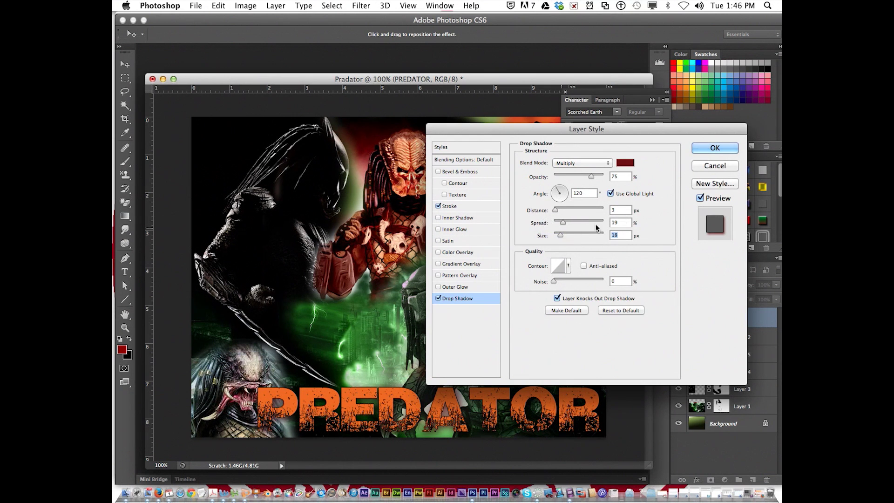
click(701, 149)
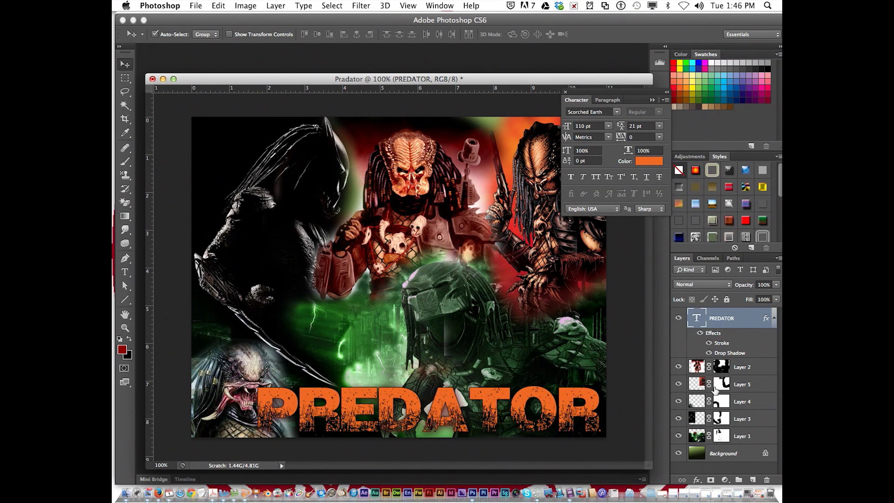
- Move Layer 4's snarling head image to the lower-left and scale it down to about 80%
click(694, 401)
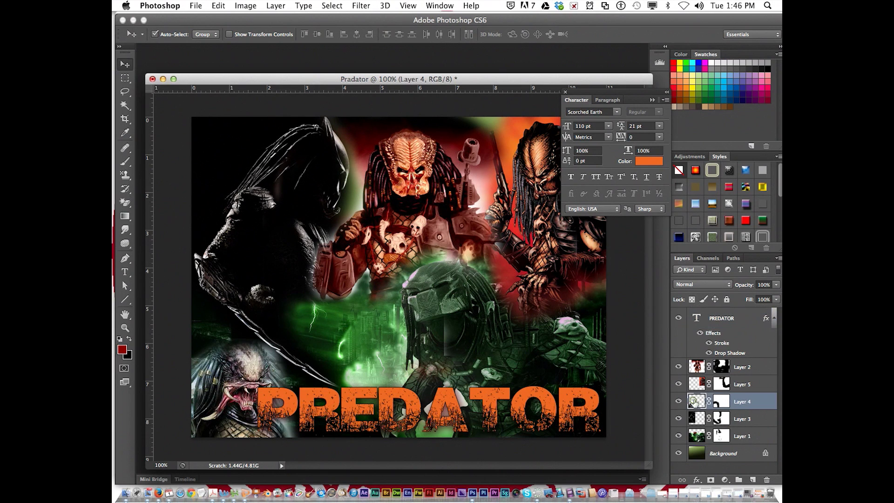
drag(484, 384, 217, 355)
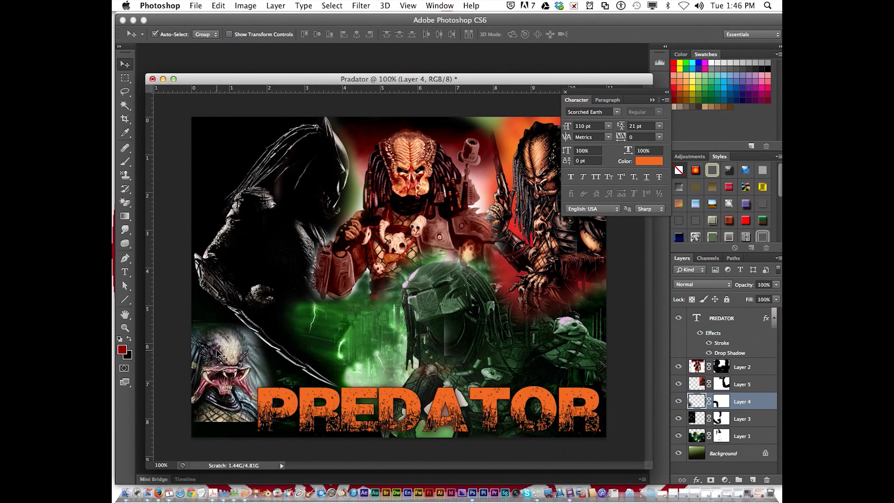
key(super+t)
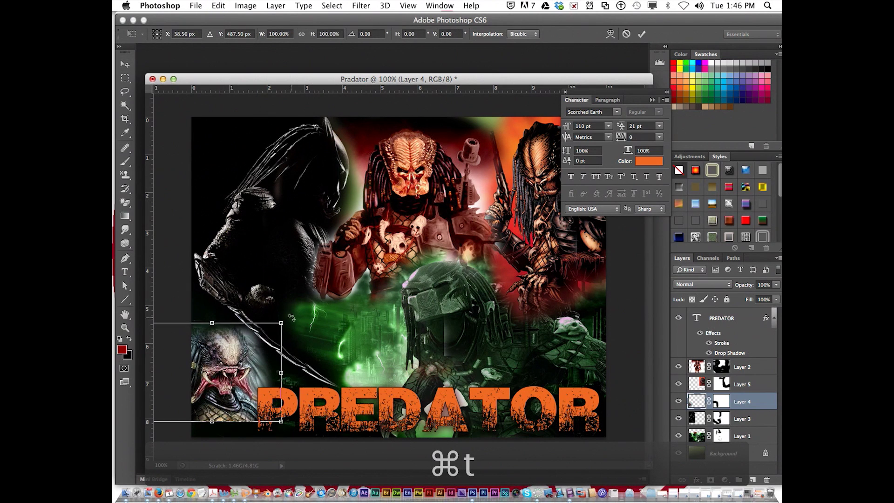
drag(282, 324, 251, 351)
drag(257, 350, 257, 379)
key(Return)
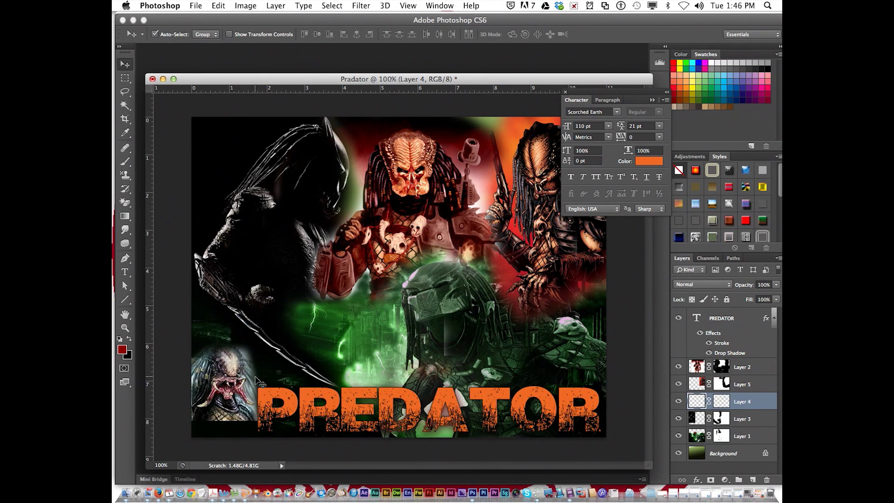
- Target Layer 4's mask with the Brush tool and shift the document window up and left
click(721, 402)
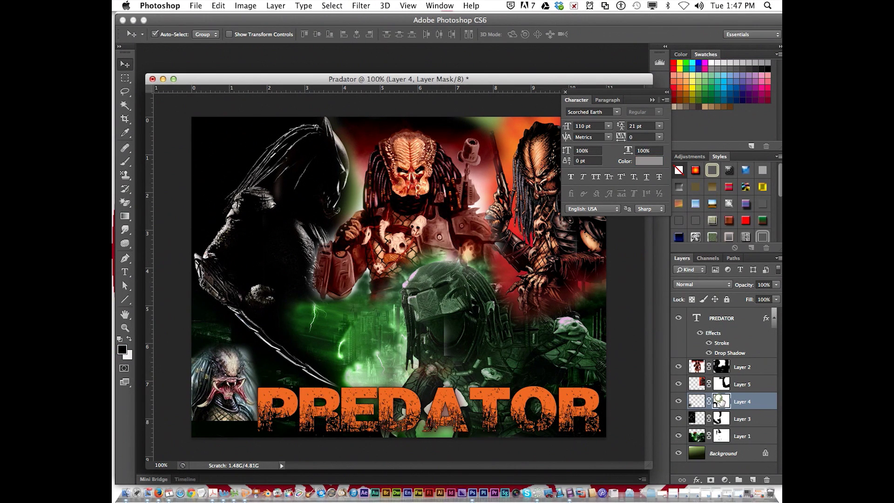
click(128, 163)
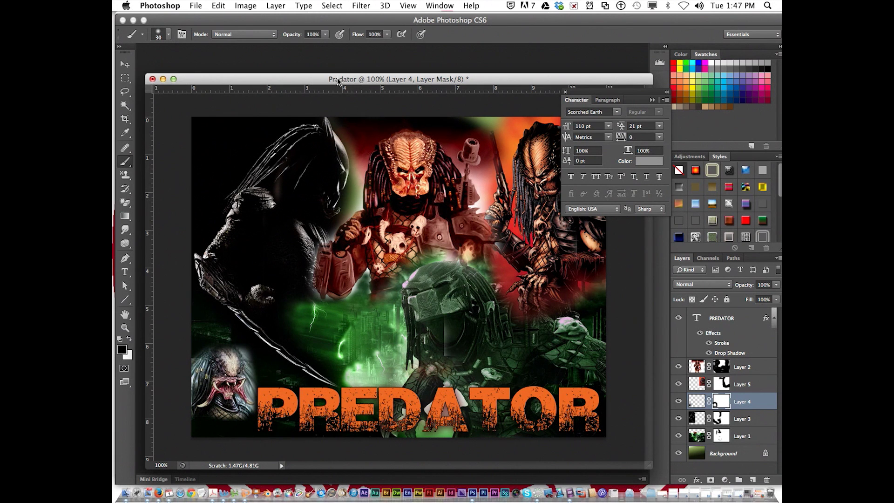
drag(318, 77, 313, 55)
- Start Save As and choose the Documents > 1_6wks folder as the save location
click(196, 5)
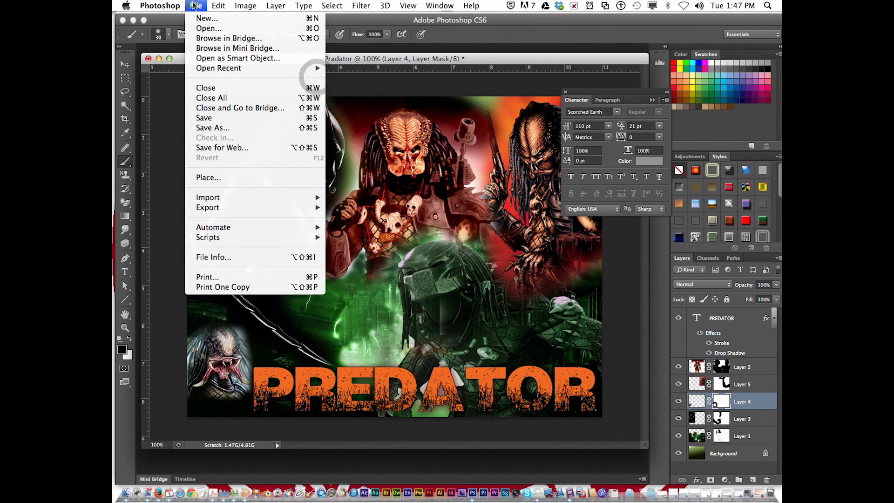
click(244, 130)
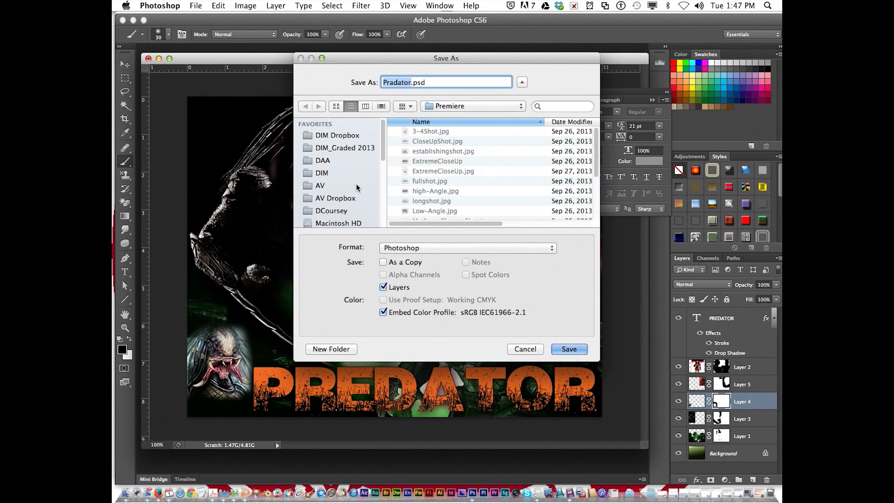
scroll(357, 186, down, 3)
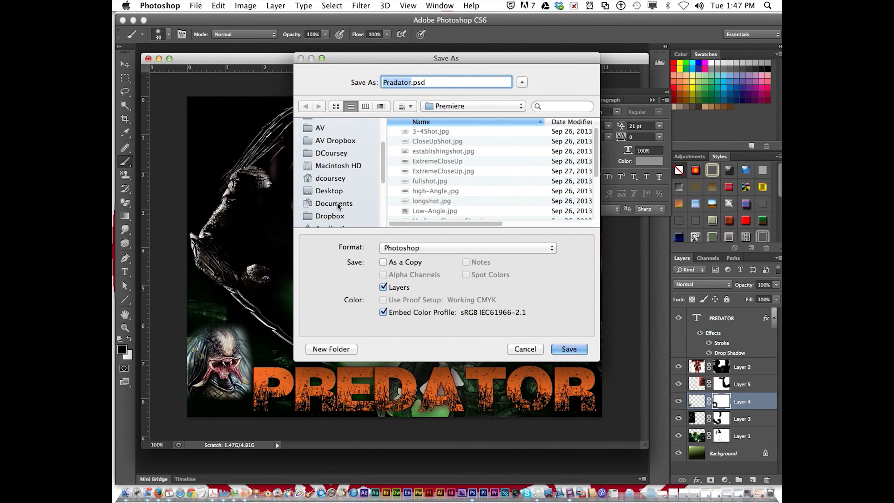
click(336, 203)
double_click(422, 133)
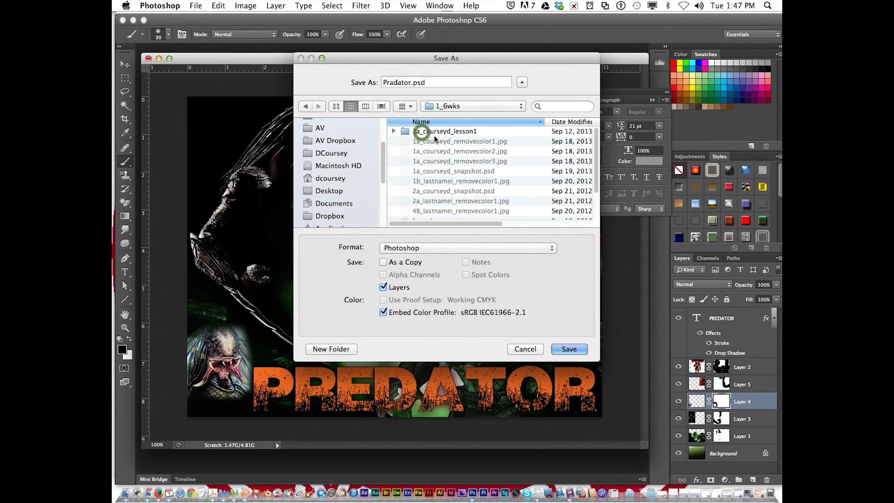
- Name the file with lesson code 1A, the student's name and _collage, and save it as a layered PSD
double_click(409, 82)
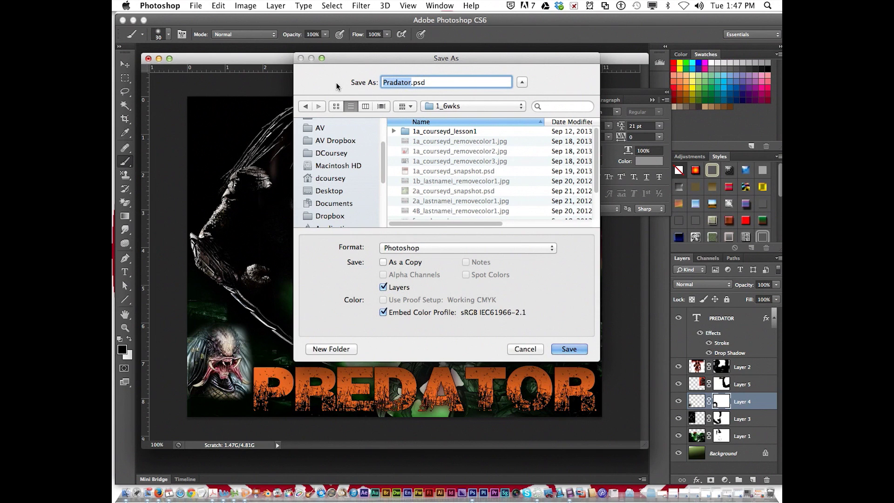
text(1)
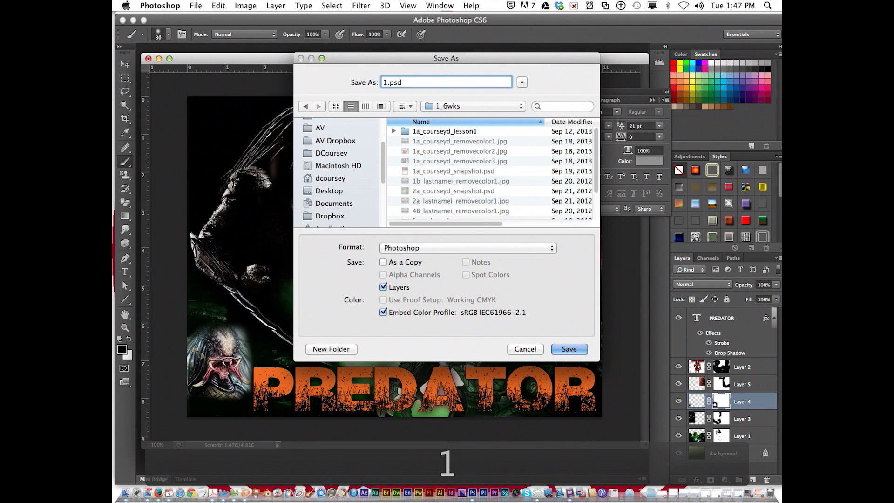
text(A_COURSE)
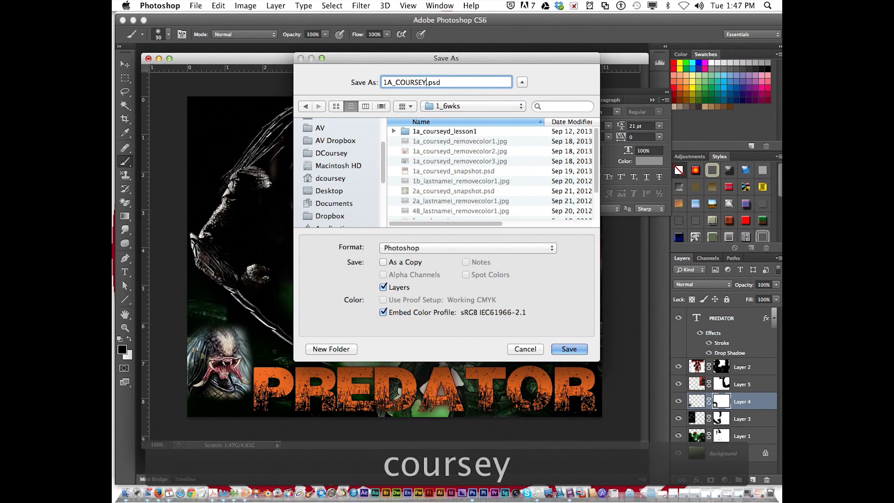
text(Y)
key(BackSpace)
key(BackSpace)
key(BackSpace)
key(BackSpace)
key(BackSpace)
key(BackSpace)
key(BackSpace)
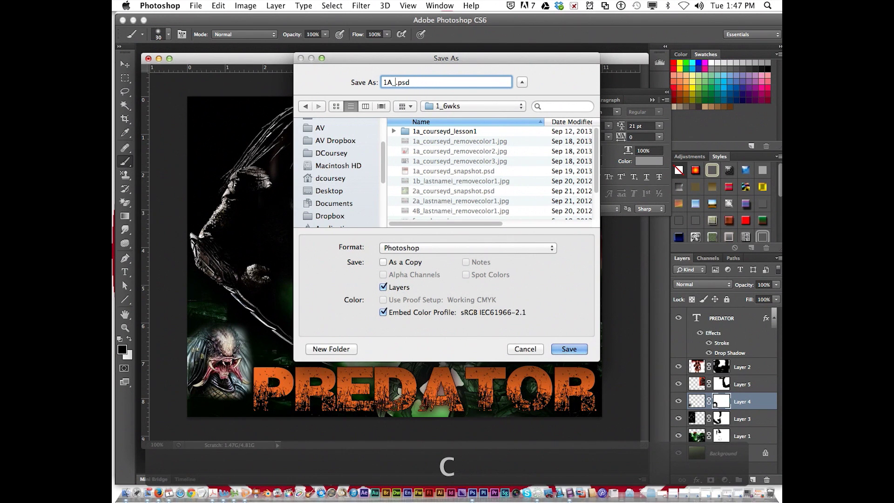
text(courseyd)
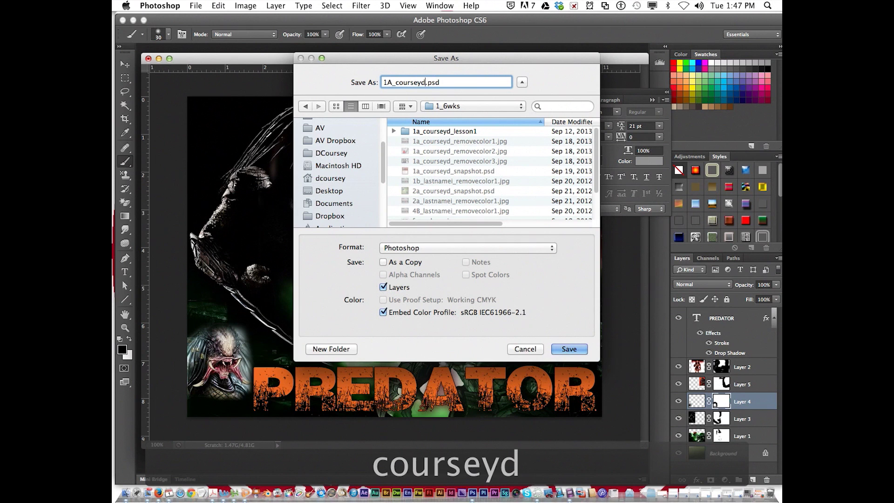
text(_collage)
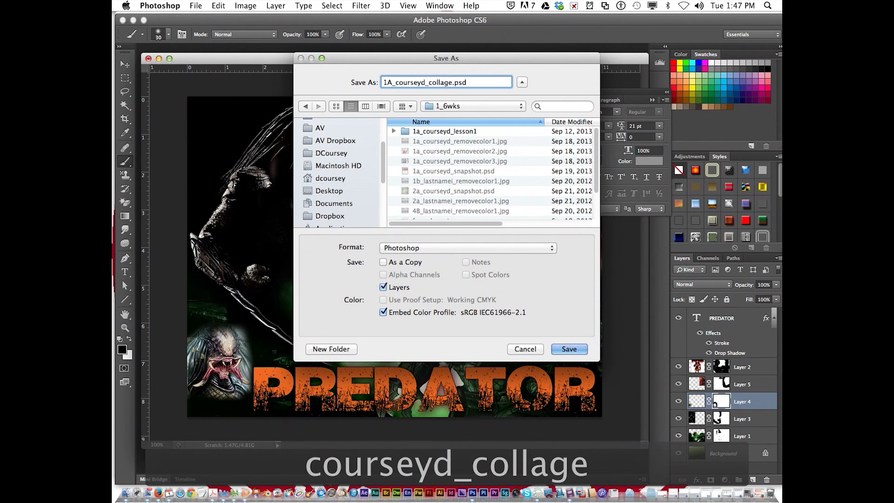
click(582, 348)
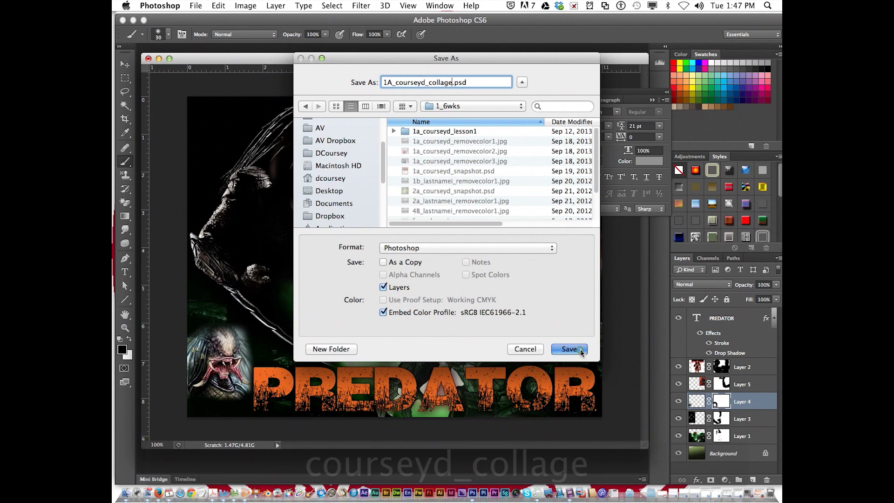
click(732, 231)
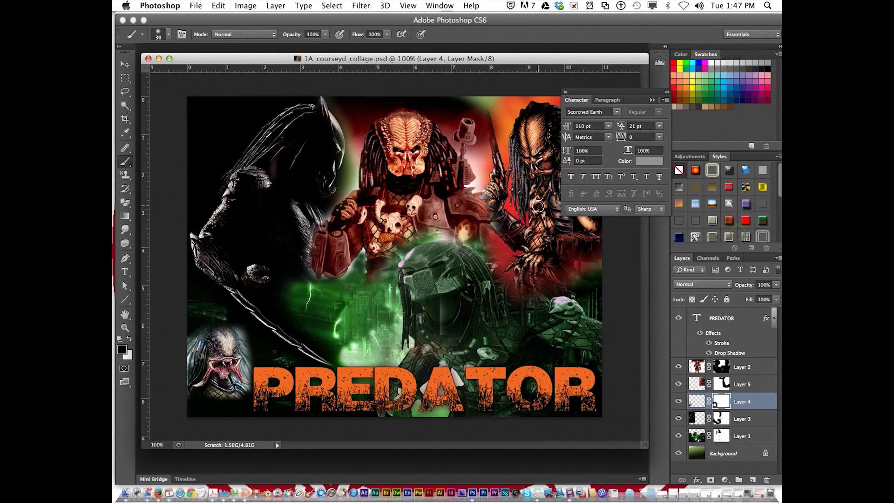
- Save the collage for web as a JPEG at Maximum quality into the 1_6wks folder
drag(241, 64, 233, 55)
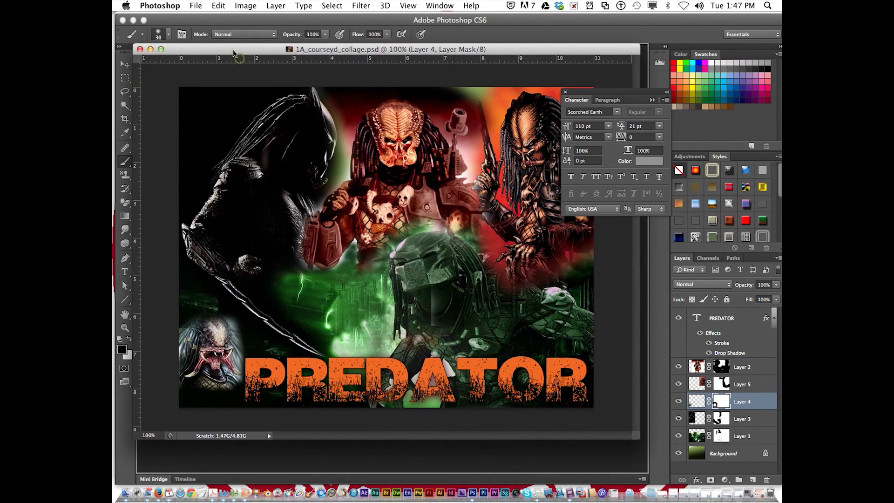
click(196, 6)
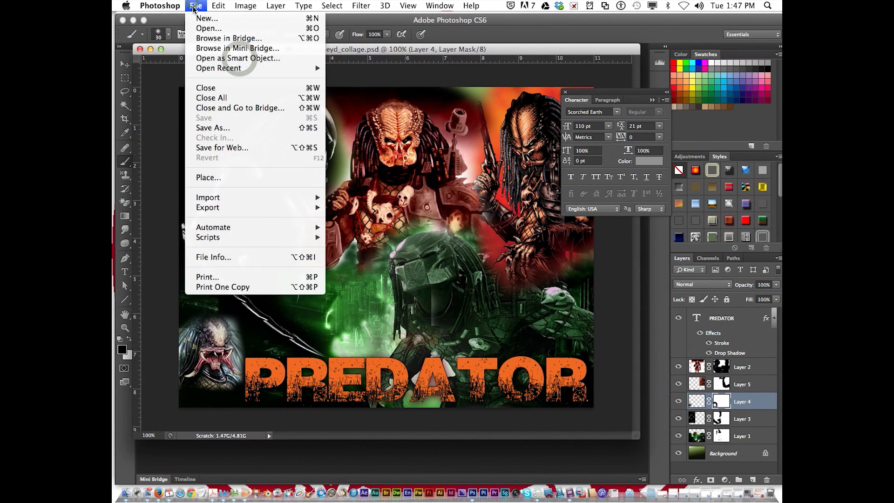
click(260, 147)
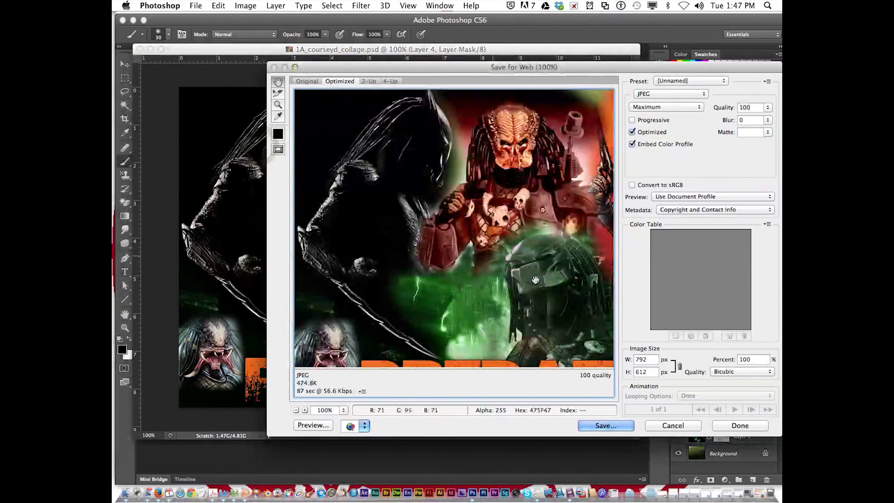
click(627, 427)
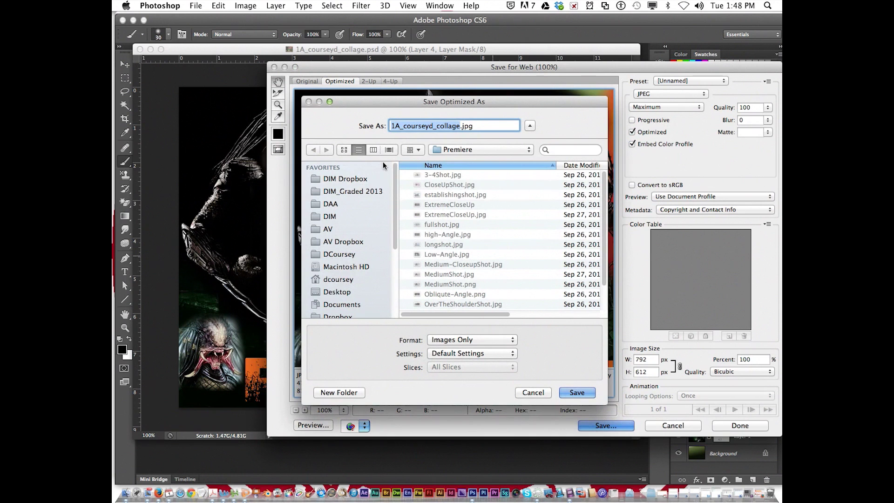
click(465, 151)
click(480, 228)
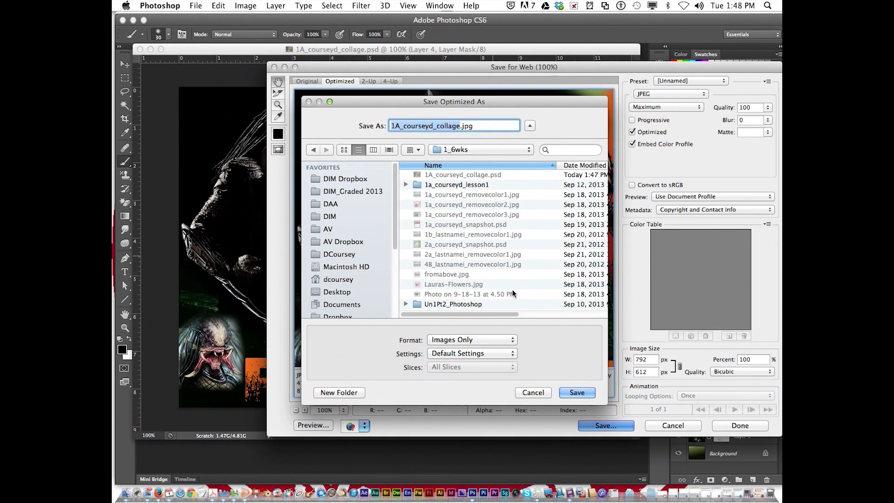
click(585, 394)
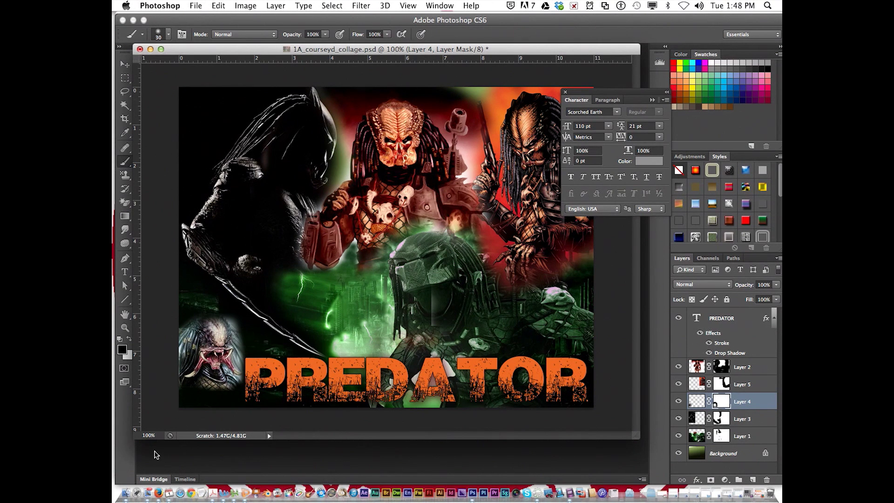
click(139, 490)
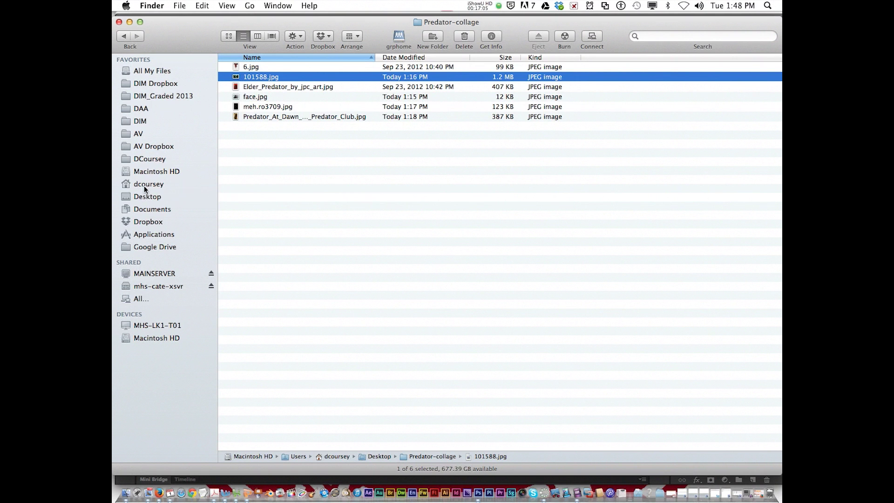
- Drag the collage PSD from Documents > 1_6wks onto DIM Dropbox to copy it there
click(156, 210)
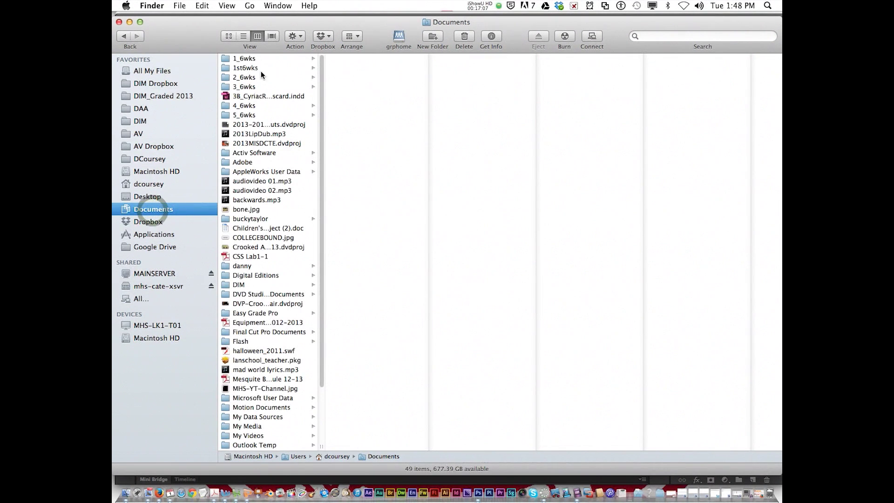
click(261, 58)
click(378, 67)
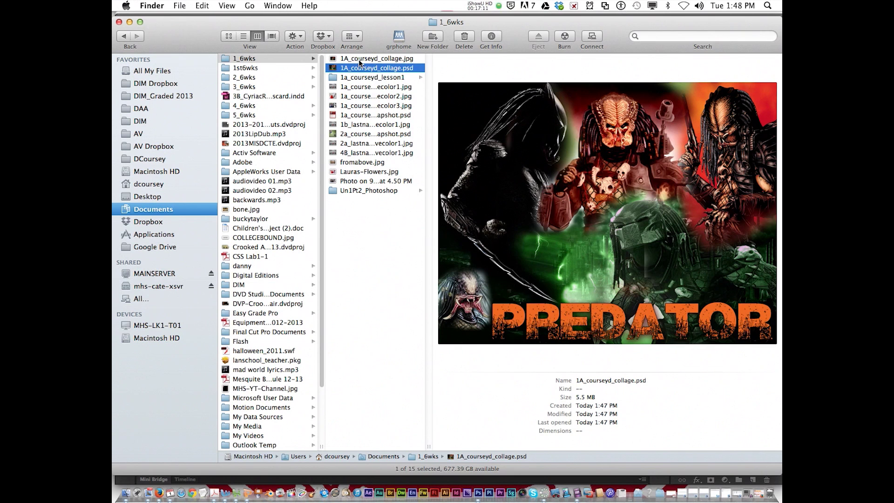
drag(358, 70, 167, 80)
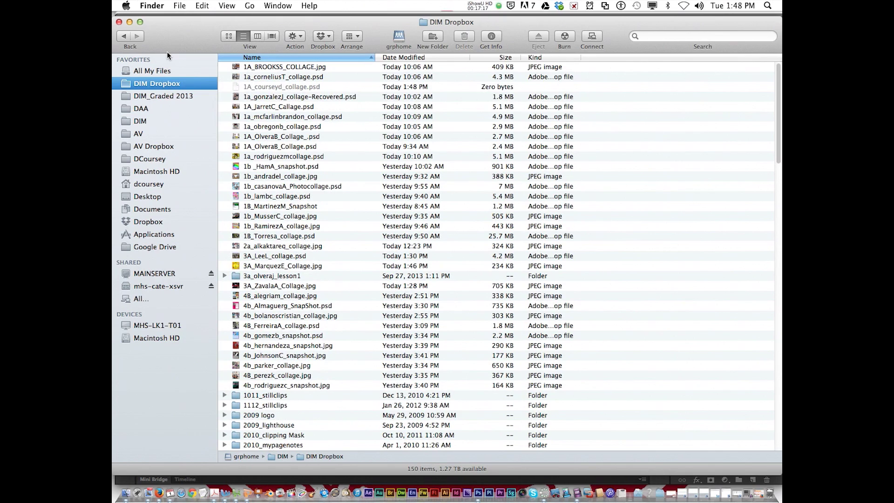